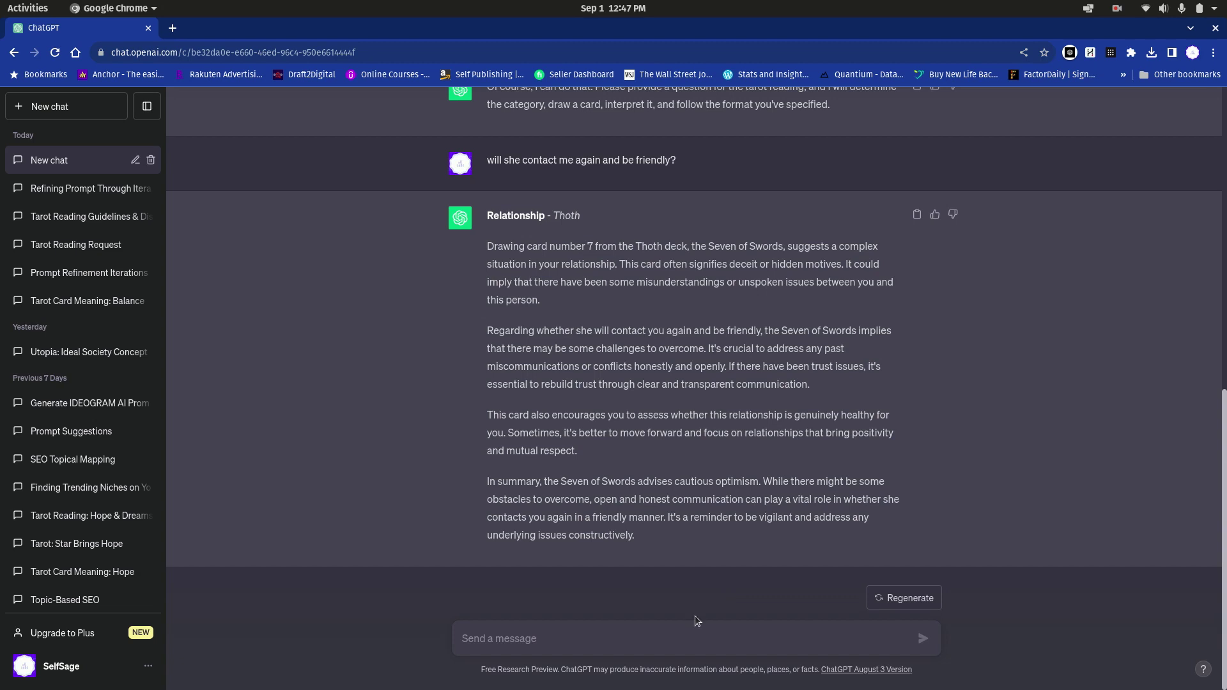
Step: Review the earlier tarot conversation from its first prompt onward and start a new GPT-3.5 chat
{"action": "scroll", "coordinate": [695, 485], "scroll_direction": "up", "scroll_amount": 10}
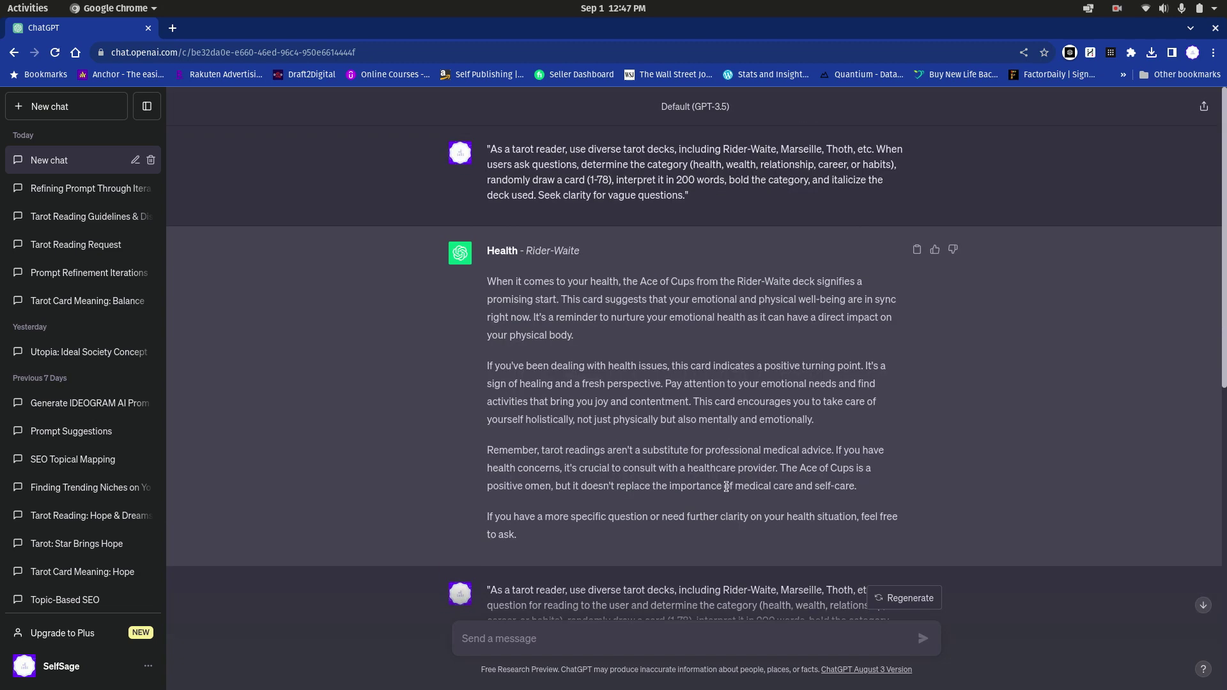
{"action": "scroll", "coordinate": [629, 463], "scroll_direction": "down", "scroll_amount": 5}
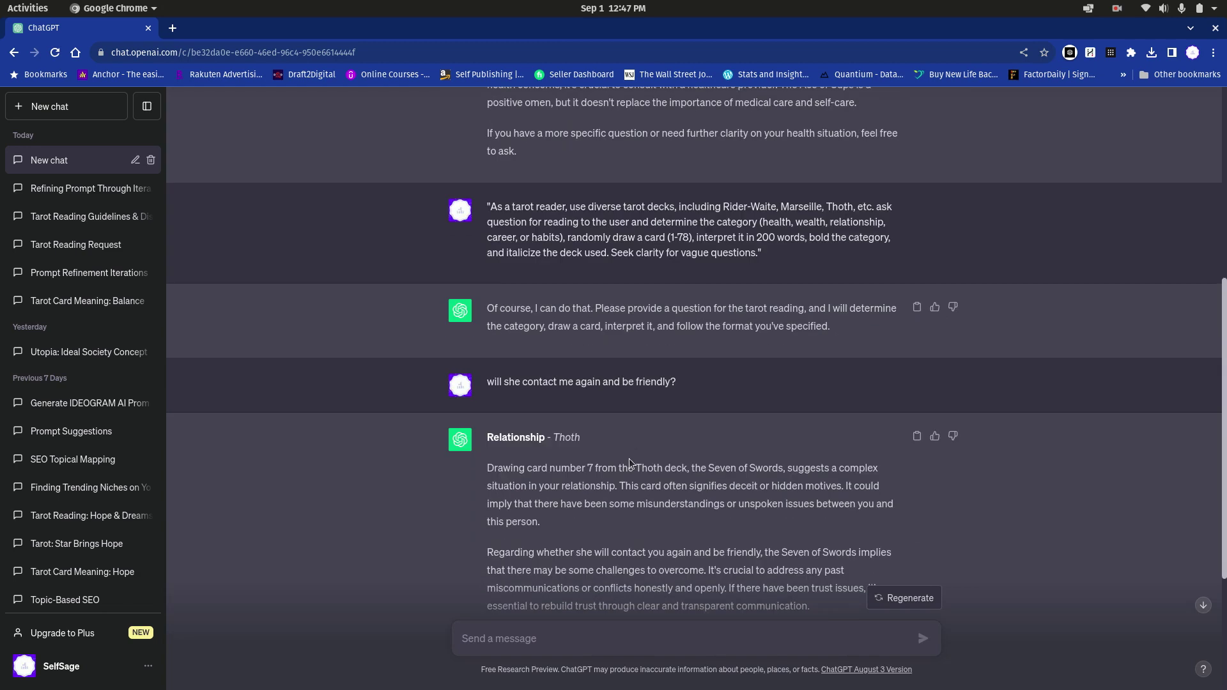
{"action": "left_click", "coordinate": [42, 110]}
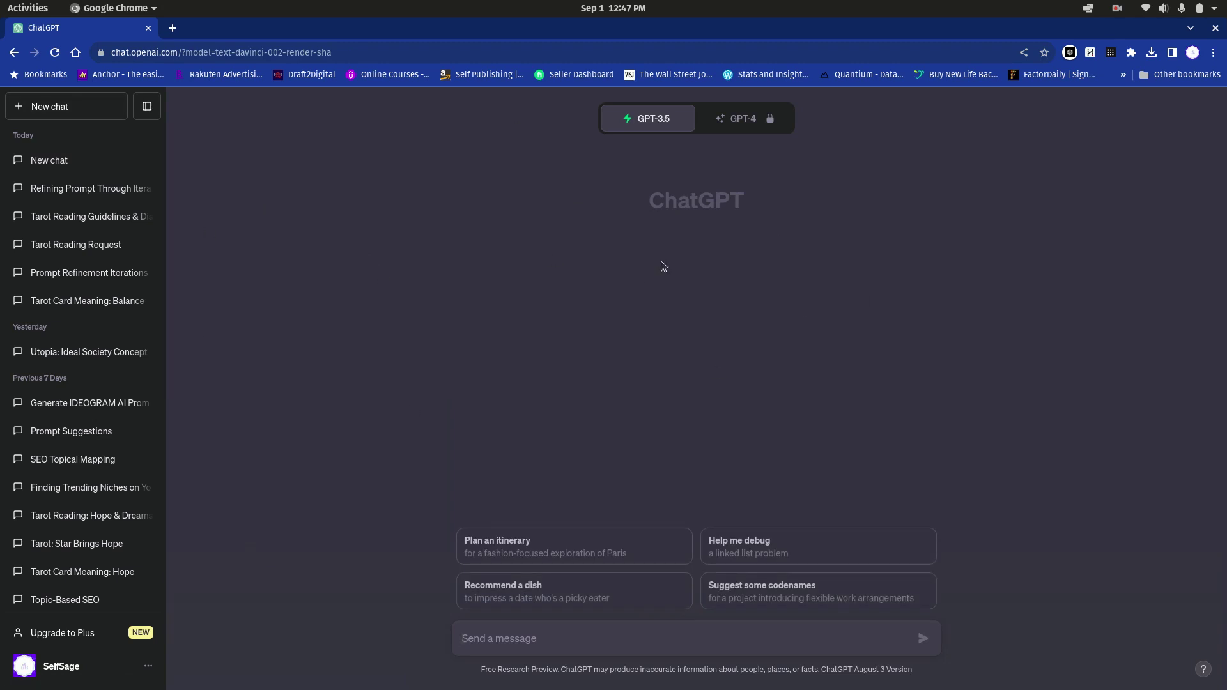
{"action": "left_click_drag", "start_coordinate": [647, 203], "coordinate": [728, 209]}
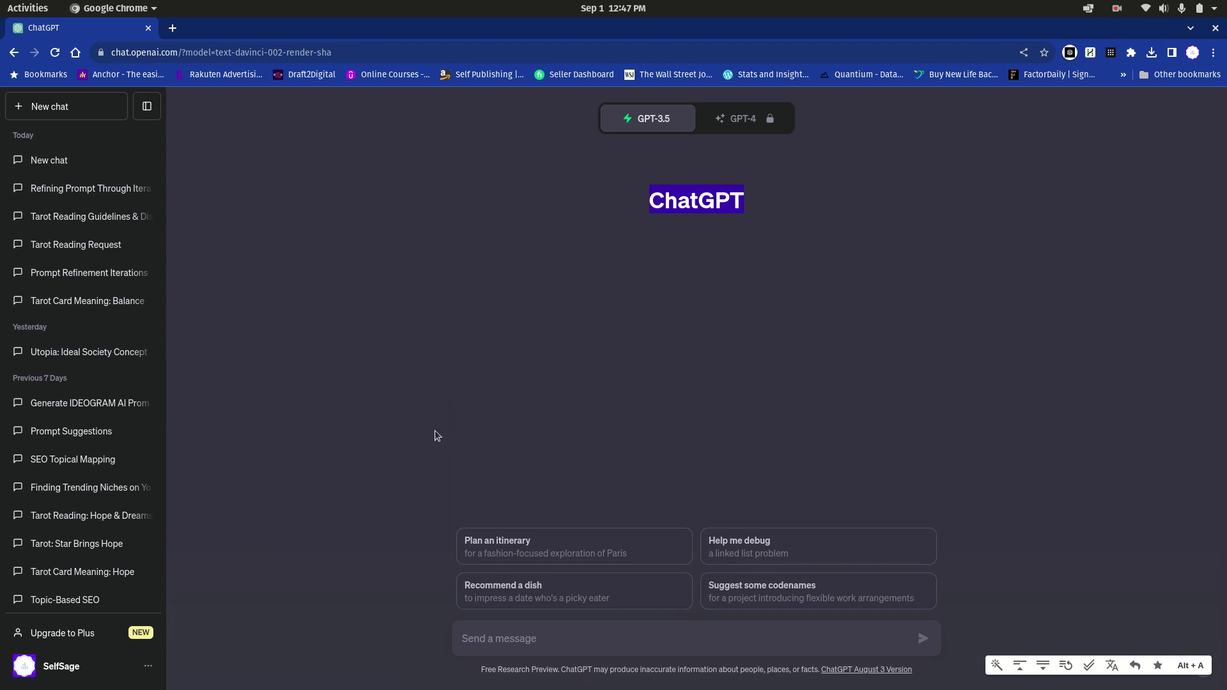
Step: Switch to Files, open "Tarot reader11" from the Home folder, copy its entire prompt text, and return to the new chat
{"action": "left_click", "coordinate": [24, 8]}
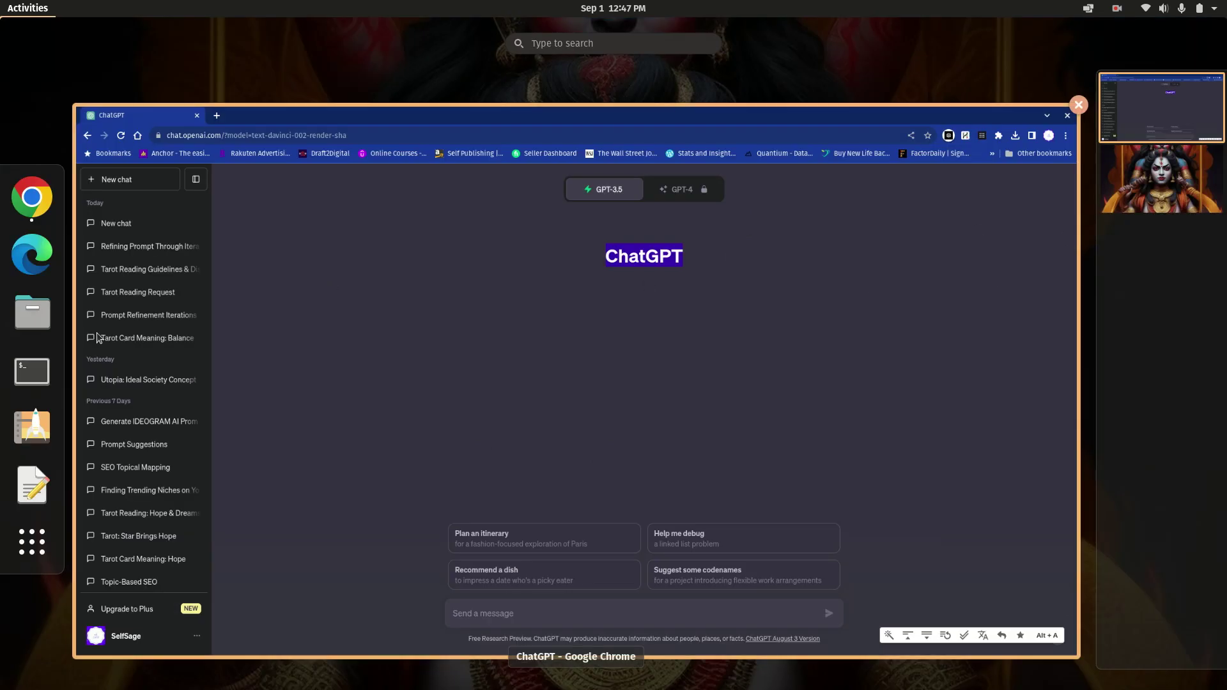
{"action": "left_click", "coordinate": [32, 314]}
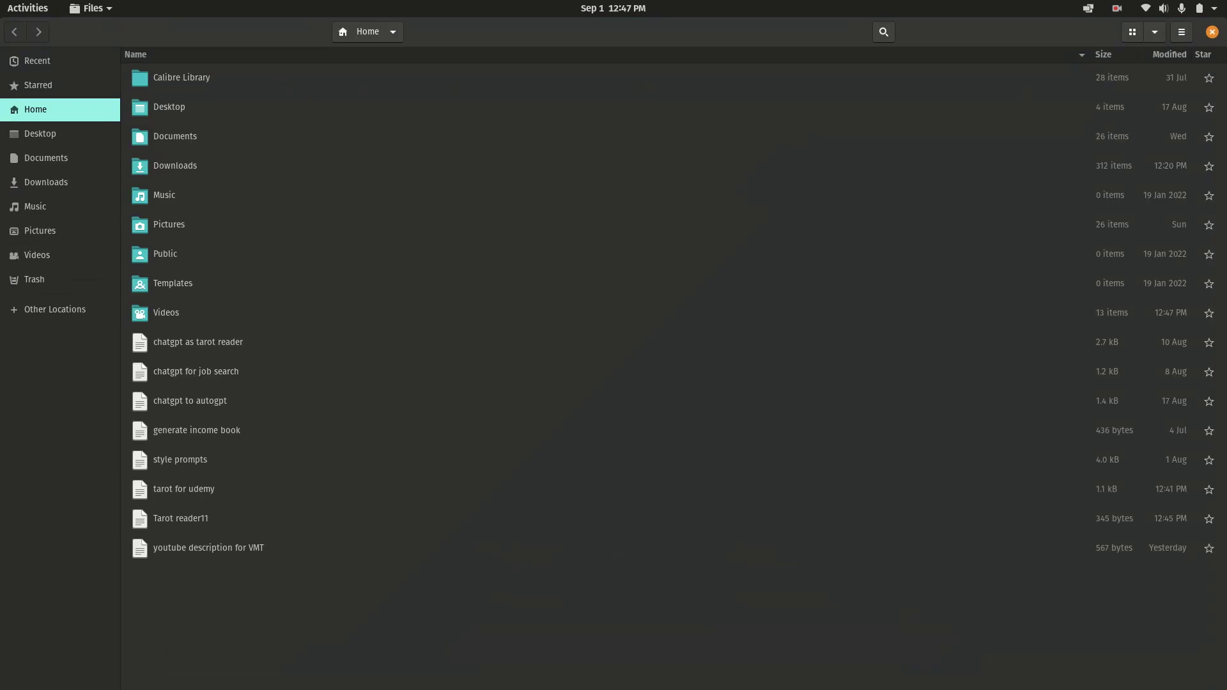
{"action": "double_click", "coordinate": [181, 518]}
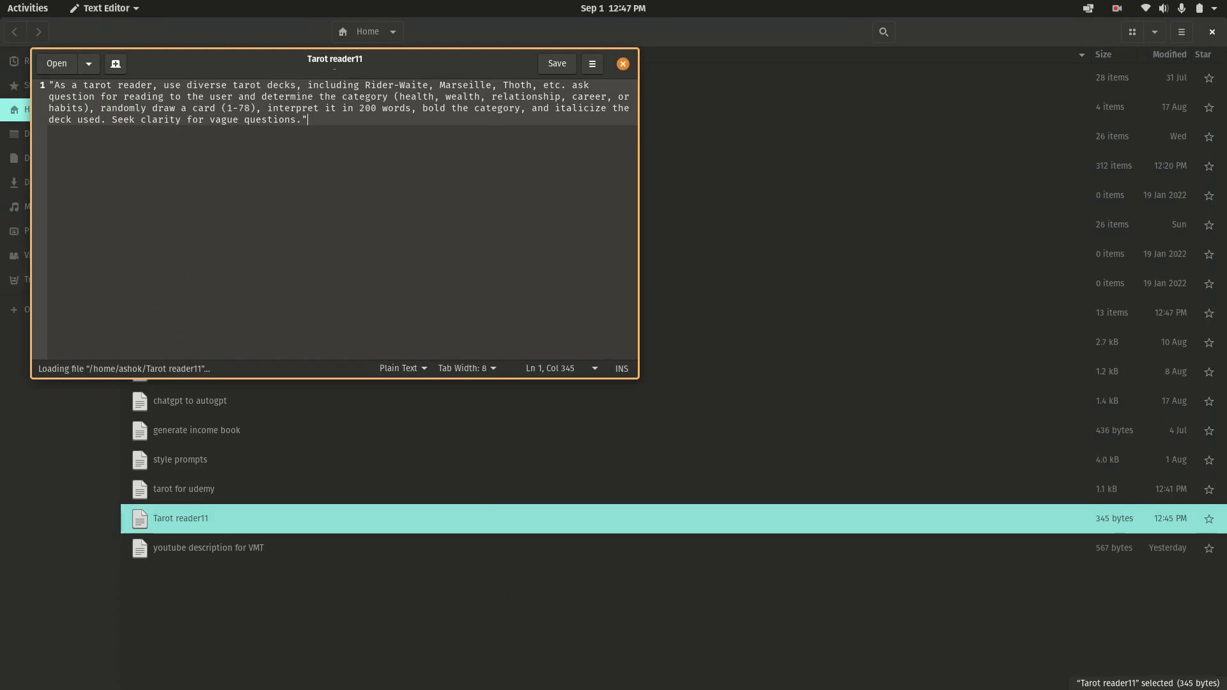
{"action": "key", "text": "super+Up"}
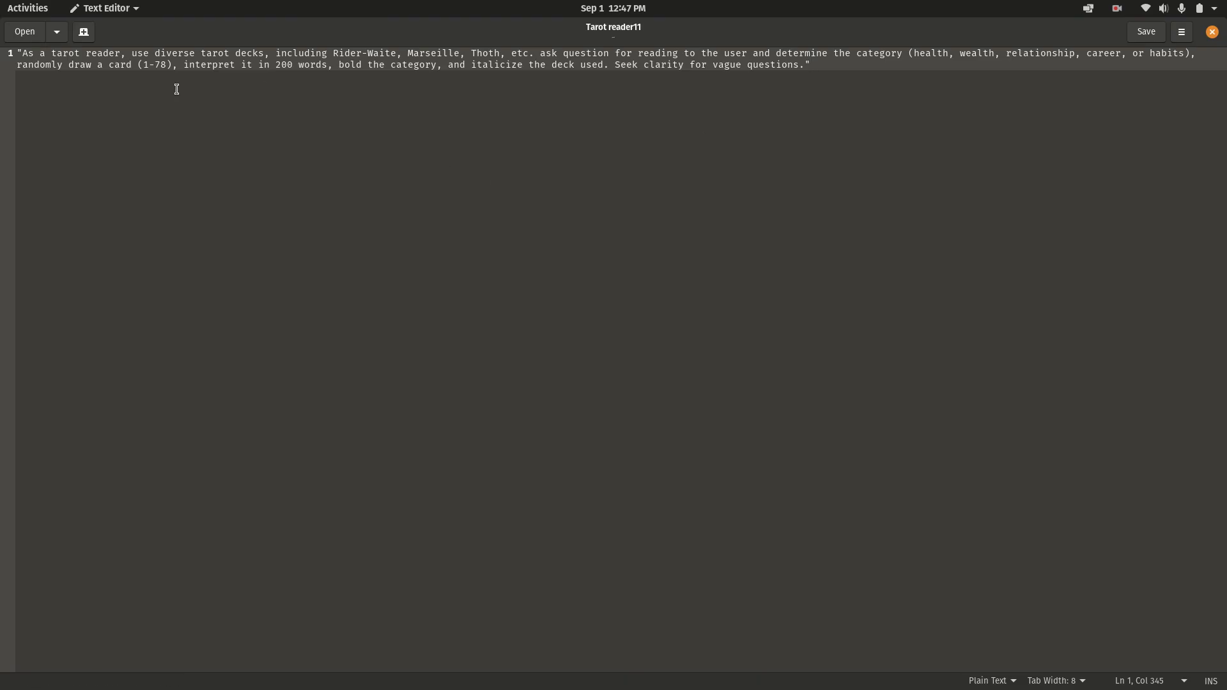
{"action": "key", "text": "ctrl+a"}
{"action": "key", "text": "ctrl+c"}
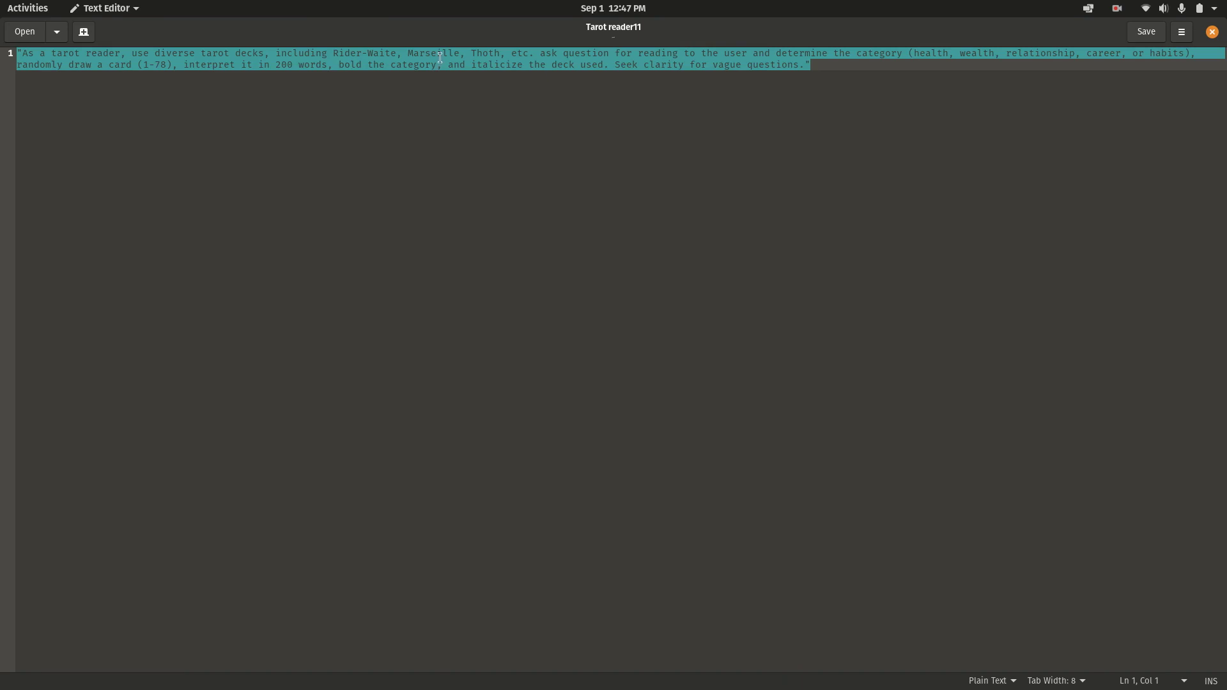
{"action": "left_click", "coordinate": [1212, 32]}
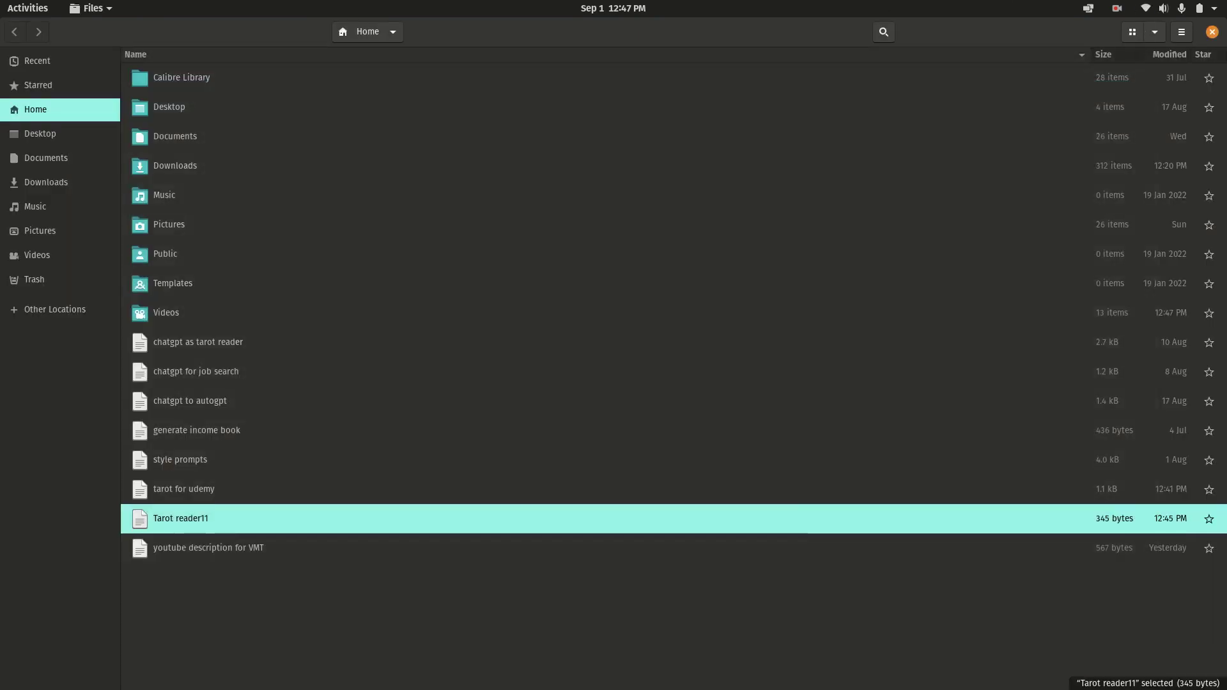
{"action": "left_click", "coordinate": [1212, 32]}
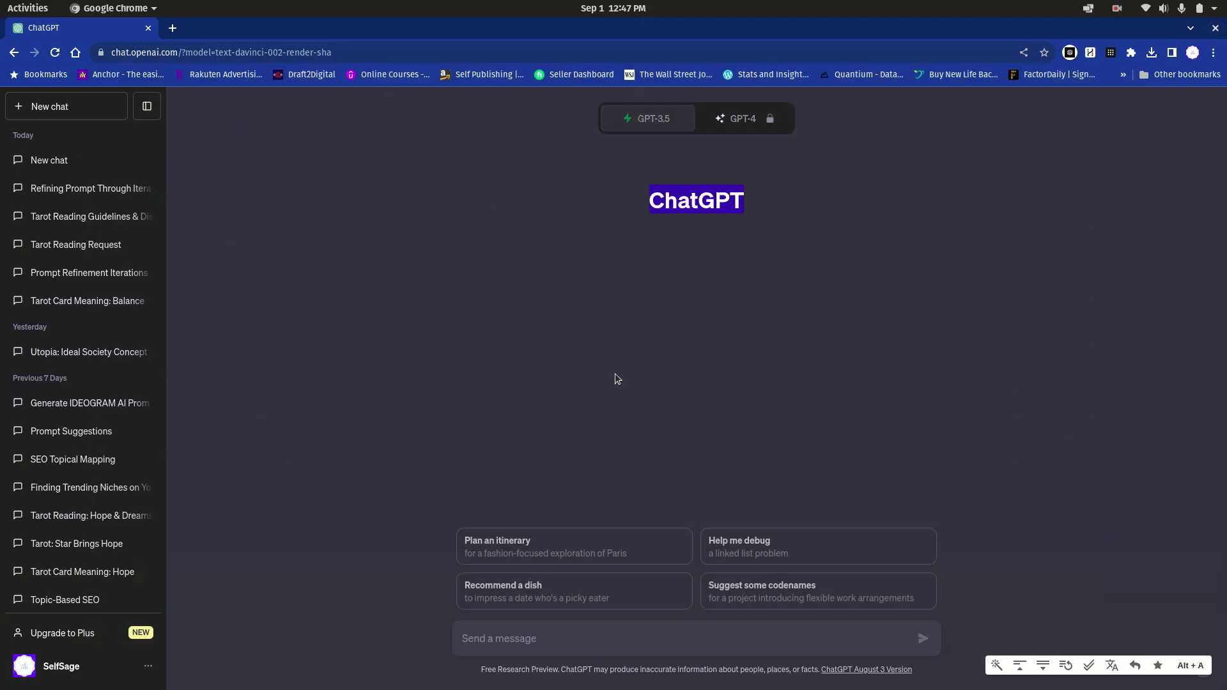
Step: Send the copied tarot reader prompt as the first message of the new chat
{"action": "left_click", "coordinate": [594, 642]}
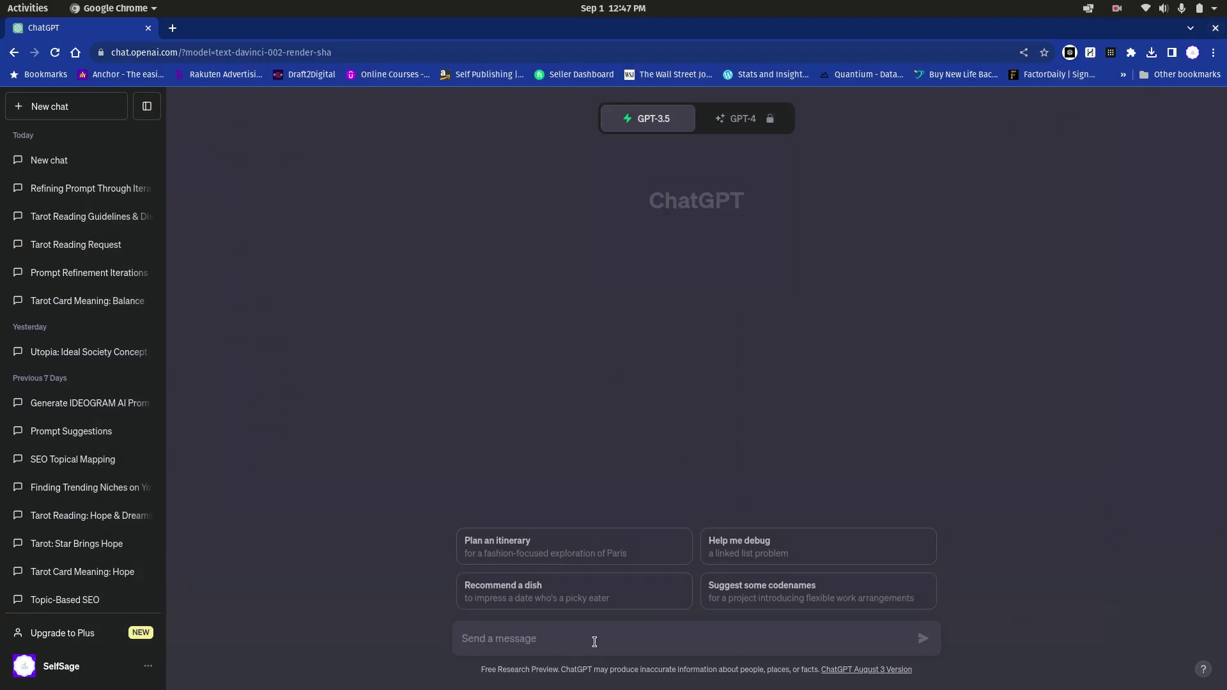
{"action": "key", "text": "ctrl+v"}
{"action": "key", "text": "Return"}
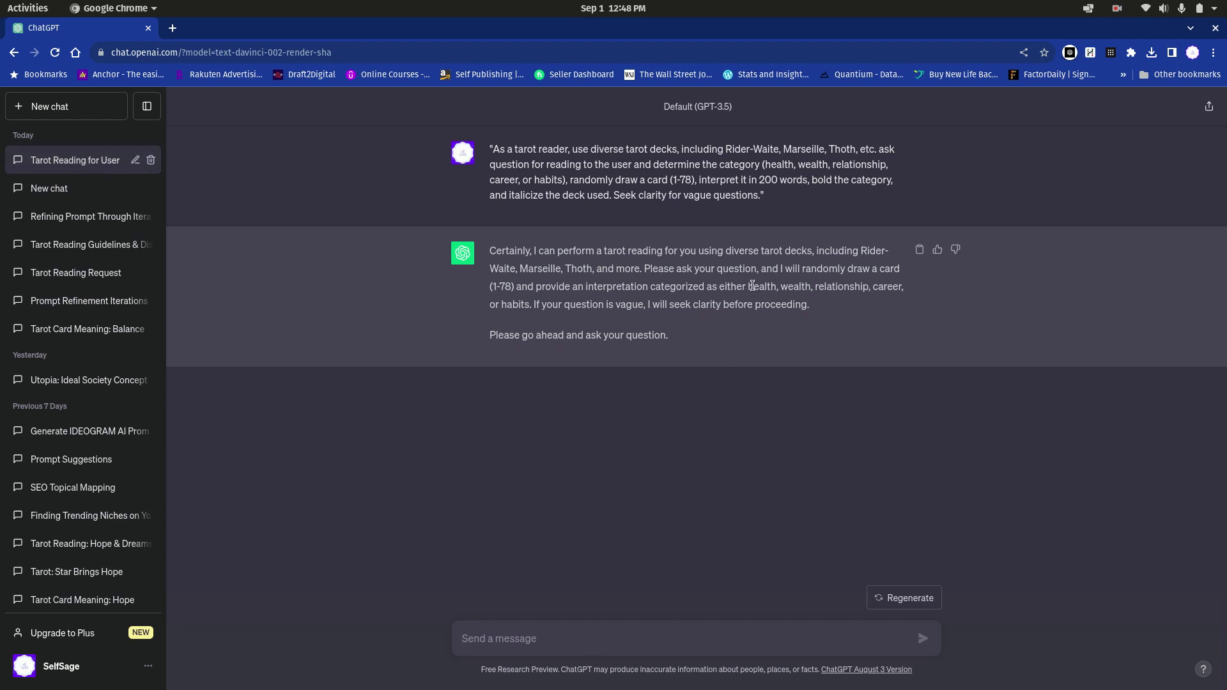
Step: Examine the reading categories health, wealth, relationship, career and habits in the reply, and the 1-78 card range in the prompt
{"action": "left_click_drag", "start_coordinate": [752, 286], "coordinate": [781, 286]}
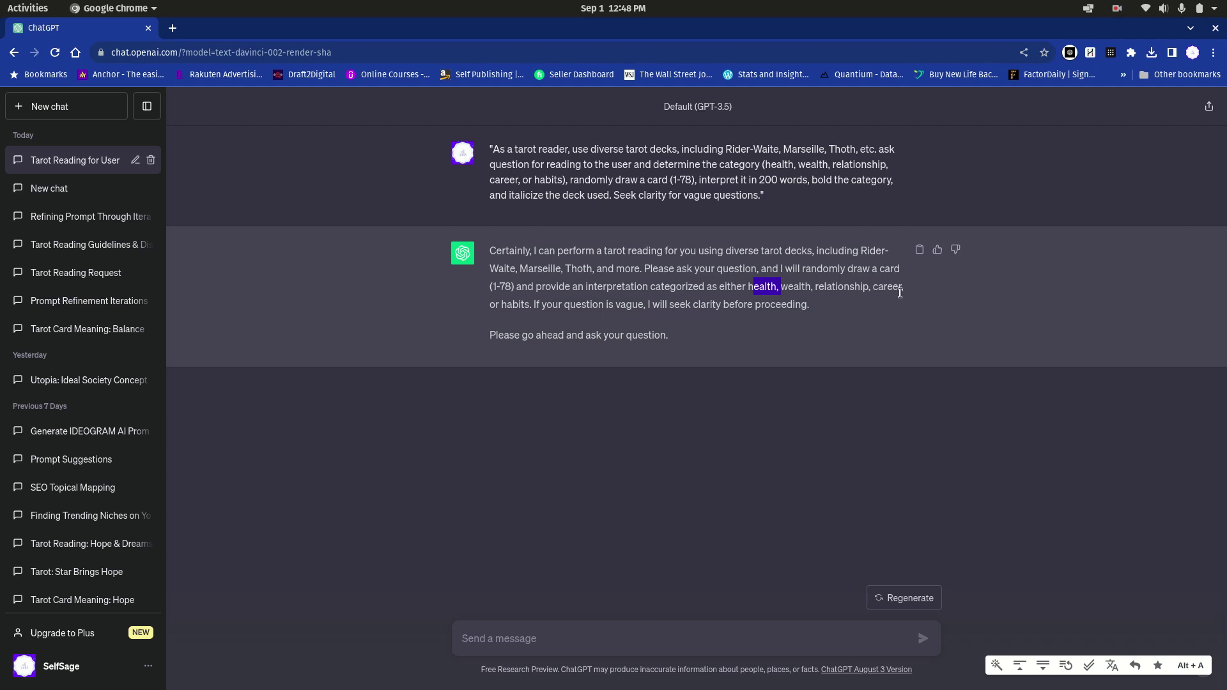
{"action": "double_click", "coordinate": [747, 287]}
{"action": "left_click", "coordinate": [806, 285]}
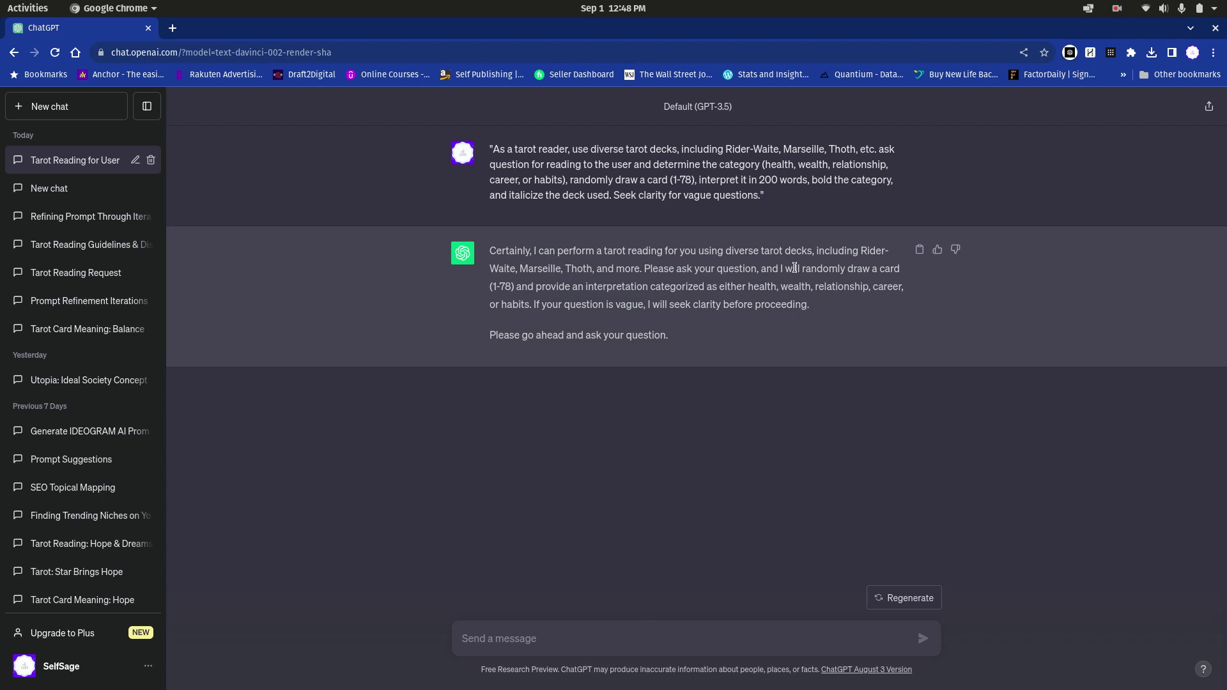
{"action": "mouse_move", "coordinate": [817, 285]}
{"action": "left_mouse_down"}
{"action": "mouse_move", "coordinate": [870, 301]}
{"action": "mouse_move", "coordinate": [866, 289]}
{"action": "mouse_move", "coordinate": [820, 290]}
{"action": "left_mouse_up"}
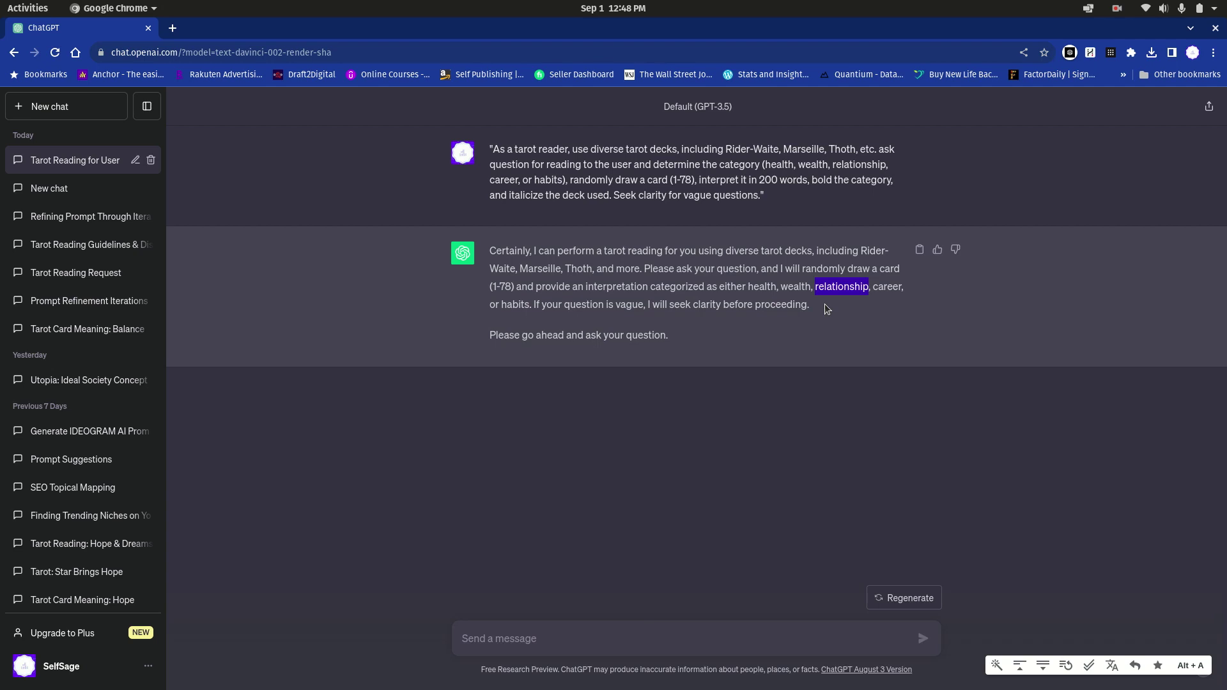
{"action": "left_click", "coordinate": [857, 287]}
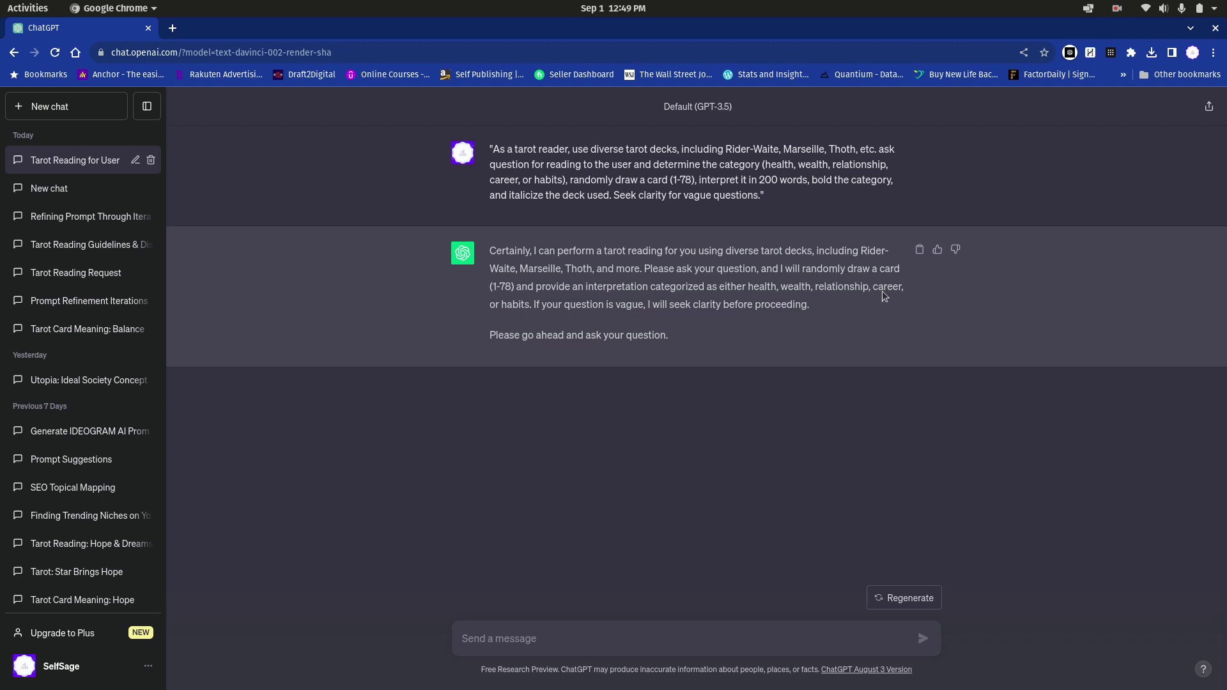
{"action": "left_click_drag", "start_coordinate": [872, 287], "coordinate": [902, 290]}
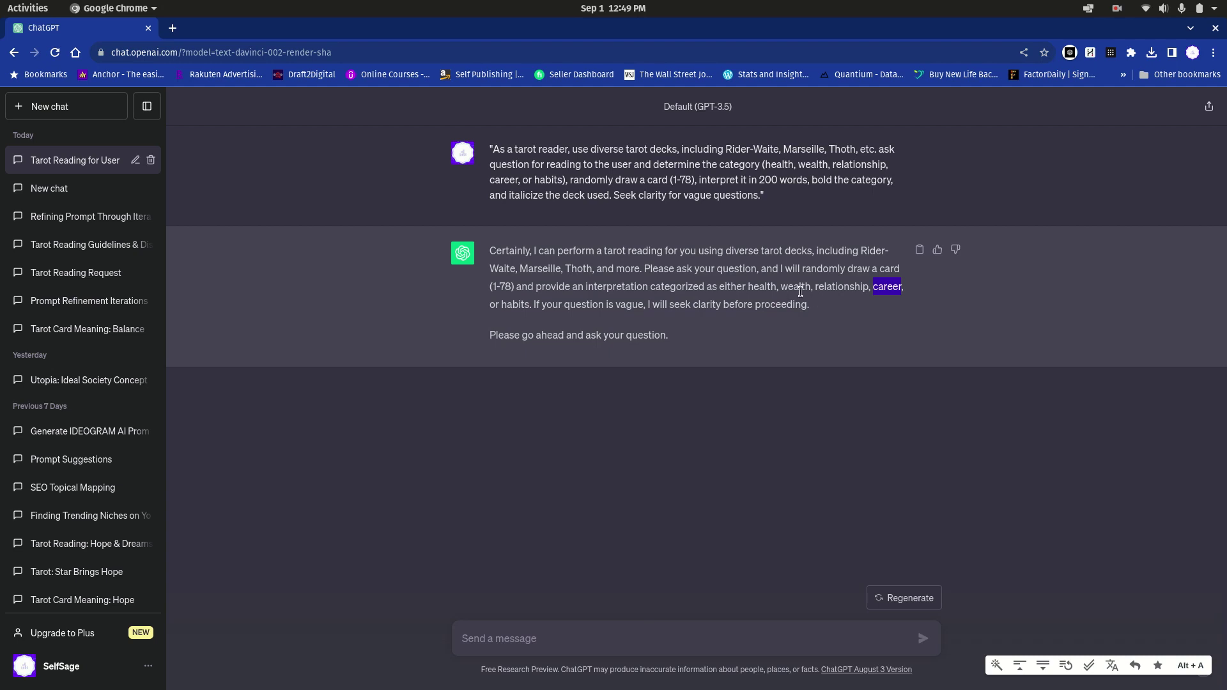
{"action": "left_click", "coordinate": [888, 291]}
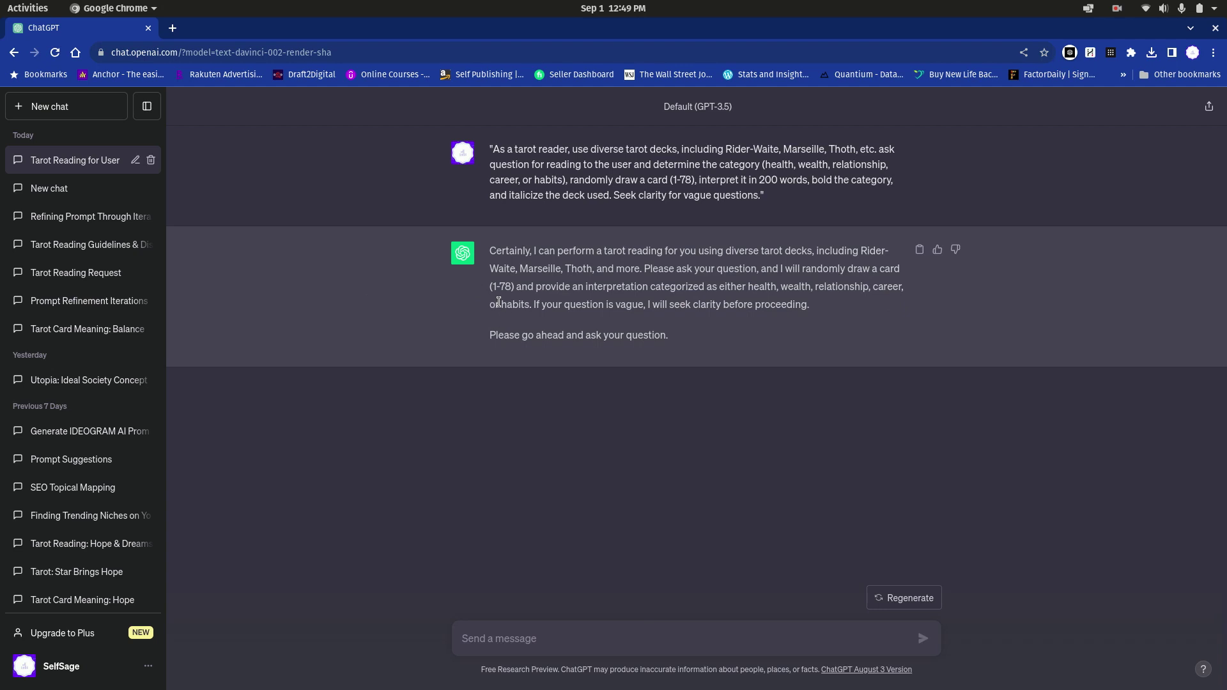
{"action": "left_click_drag", "start_coordinate": [499, 302], "coordinate": [511, 297]}
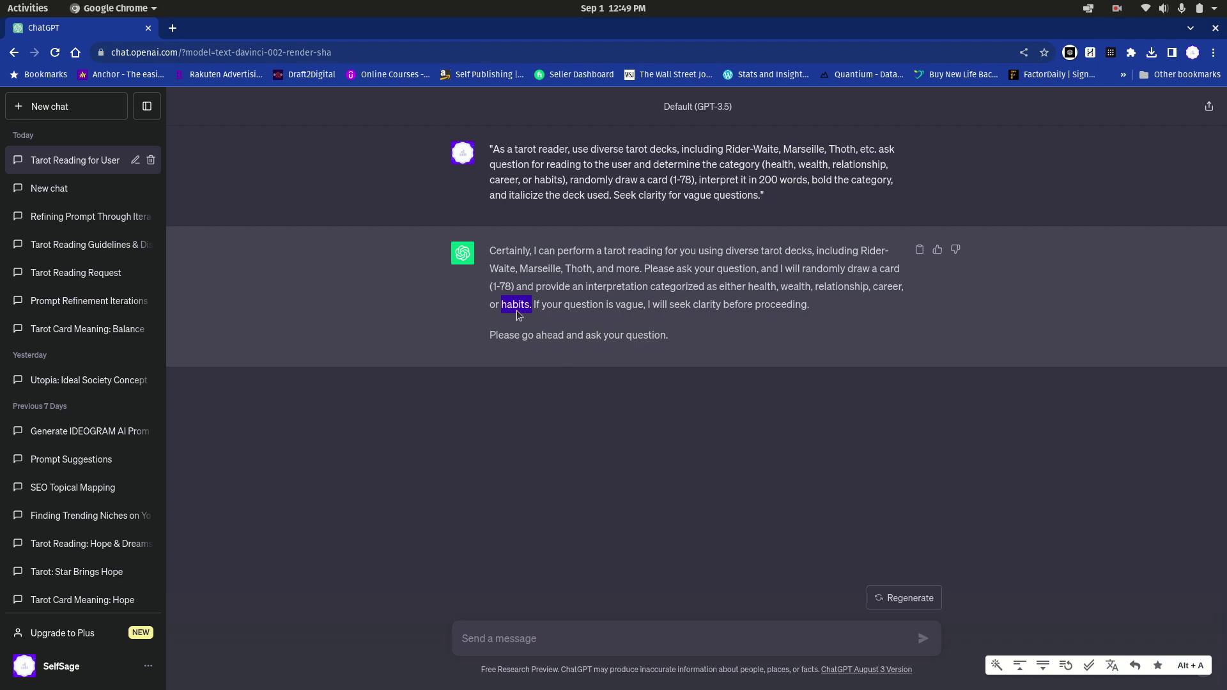
{"action": "left_click", "coordinate": [550, 339]}
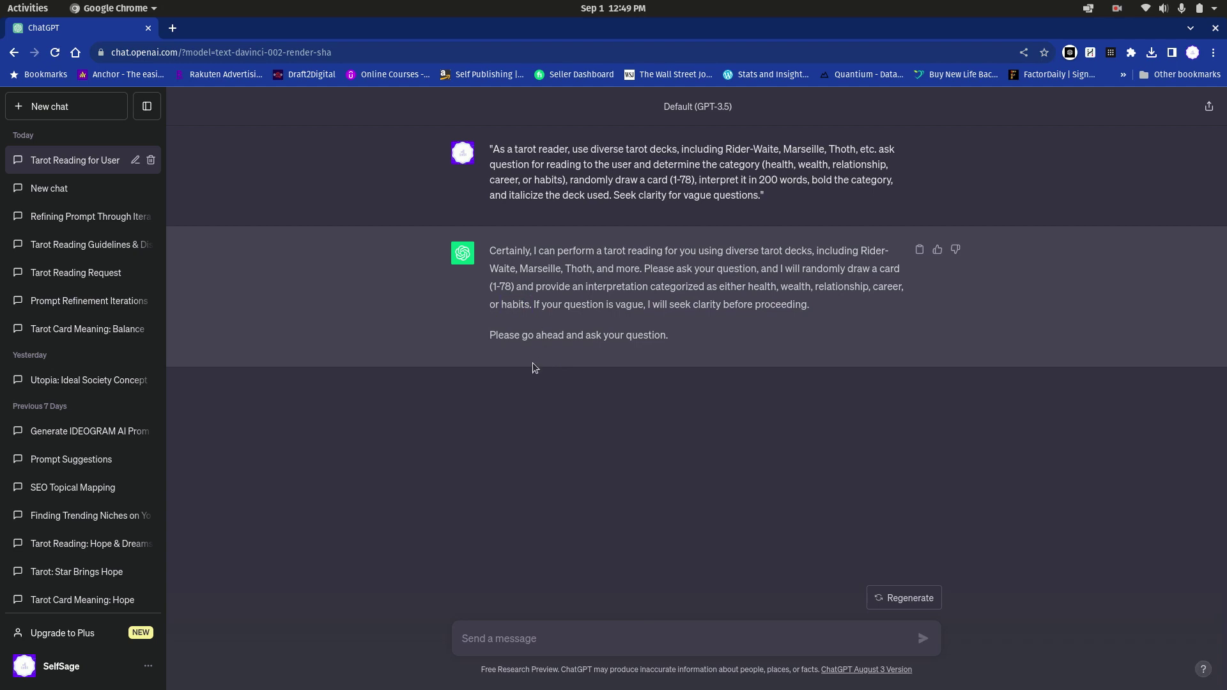
{"action": "mouse_move", "coordinate": [749, 282]}
{"action": "left_mouse_down"}
{"action": "mouse_move", "coordinate": [907, 293]}
{"action": "mouse_move", "coordinate": [700, 338]}
{"action": "mouse_move", "coordinate": [523, 319]}
{"action": "mouse_move", "coordinate": [520, 302]}
{"action": "mouse_move", "coordinate": [533, 305]}
{"action": "left_mouse_up"}
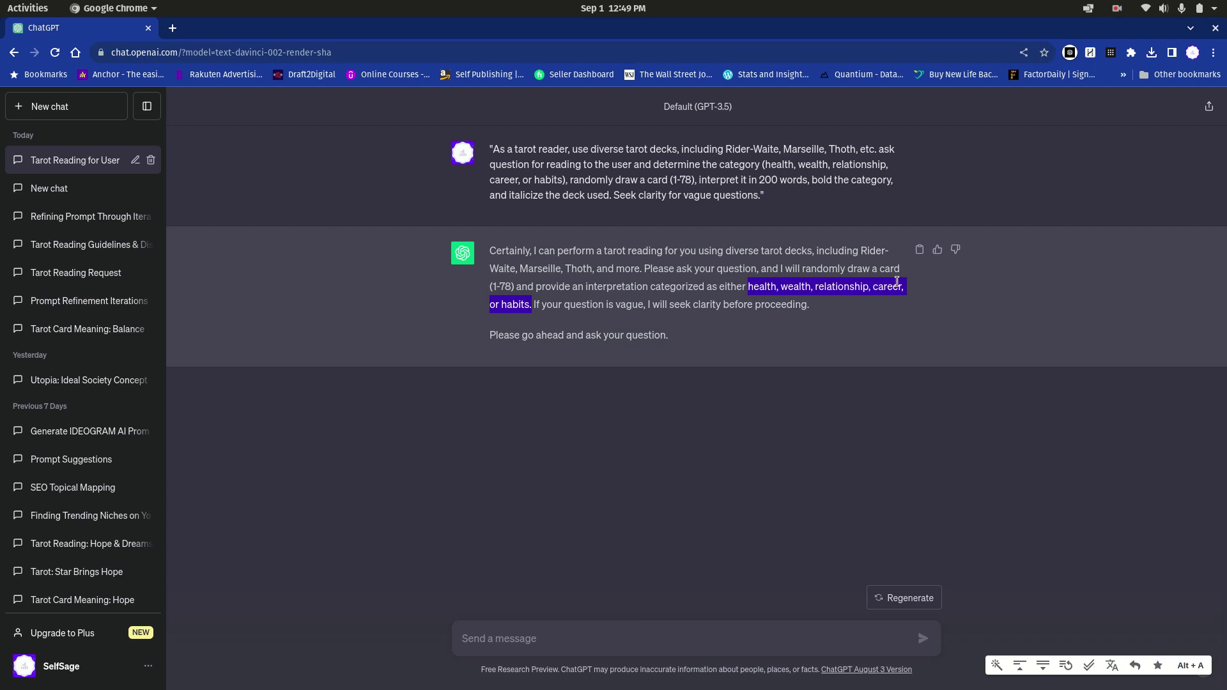
{"action": "left_click", "coordinate": [503, 304]}
{"action": "left_click_drag", "start_coordinate": [534, 304], "coordinate": [500, 304]}
{"action": "mouse_move", "coordinate": [749, 286]}
{"action": "left_mouse_down"}
{"action": "mouse_move", "coordinate": [888, 285]}
{"action": "mouse_move", "coordinate": [904, 309]}
{"action": "mouse_move", "coordinate": [574, 327]}
{"action": "mouse_move", "coordinate": [526, 310]}
{"action": "left_mouse_up"}
{"action": "left_click", "coordinate": [854, 298]}
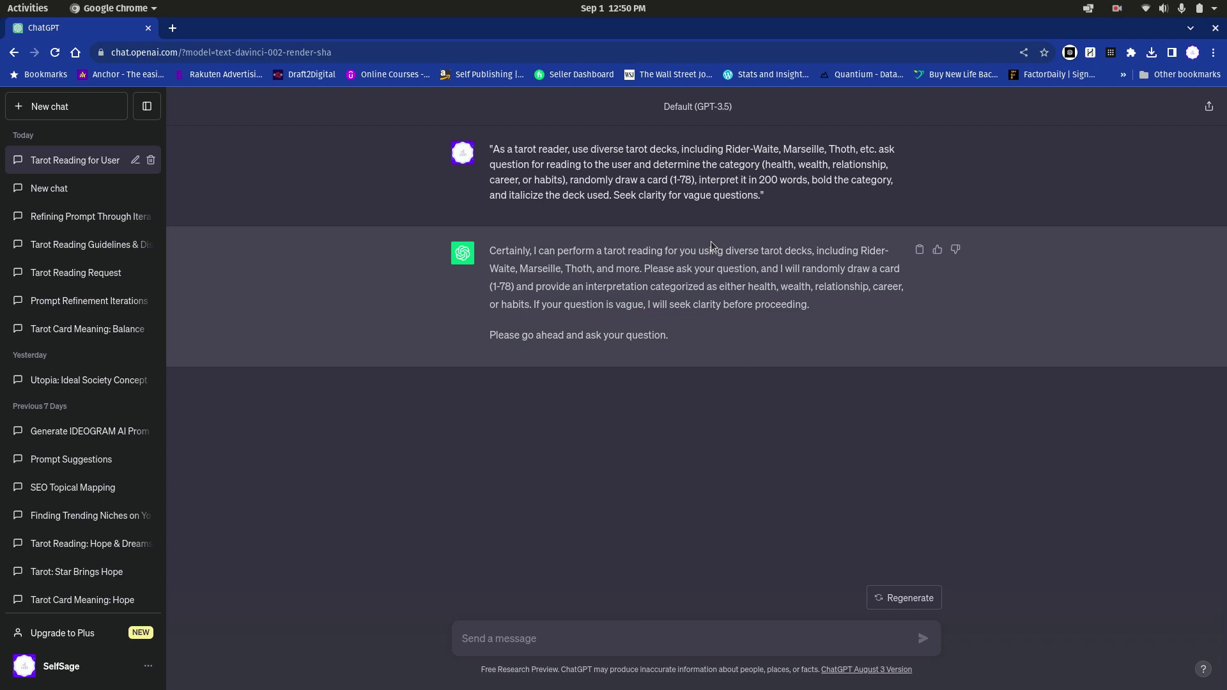
{"action": "double_click", "coordinate": [685, 179]}
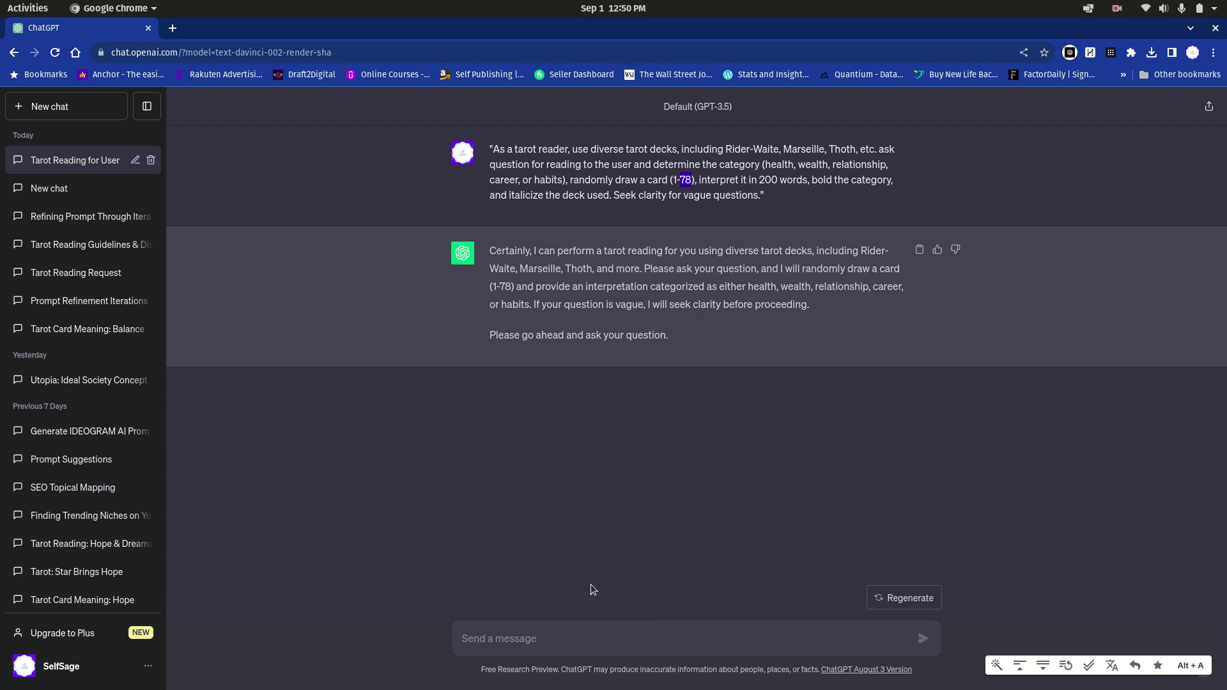
Step: Write the question "will this school be okay for me, just for one year?" as the next message
{"action": "left_click", "coordinate": [588, 638]}
{"action": "type", "text": "will "}
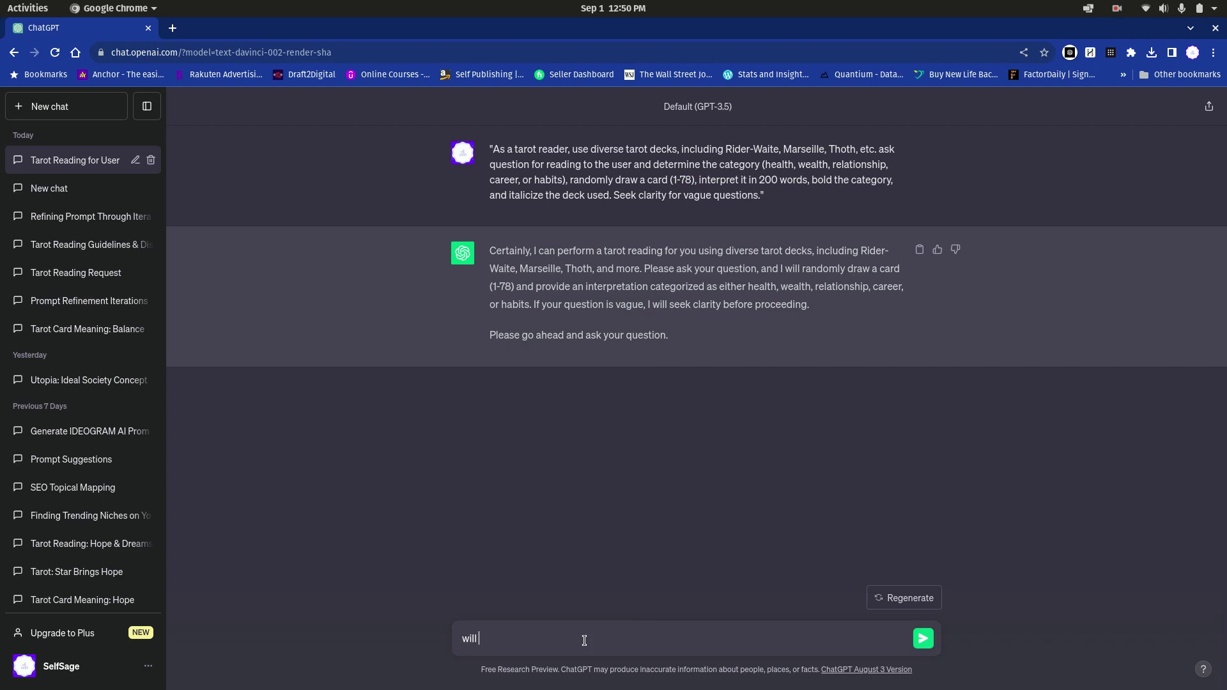
{"action": "type", "text": "this school be okay for me?"}
{"action": "left_click", "coordinate": [543, 638]}
{"action": "left_click_drag", "start_coordinate": [462, 639], "coordinate": [627, 639]}
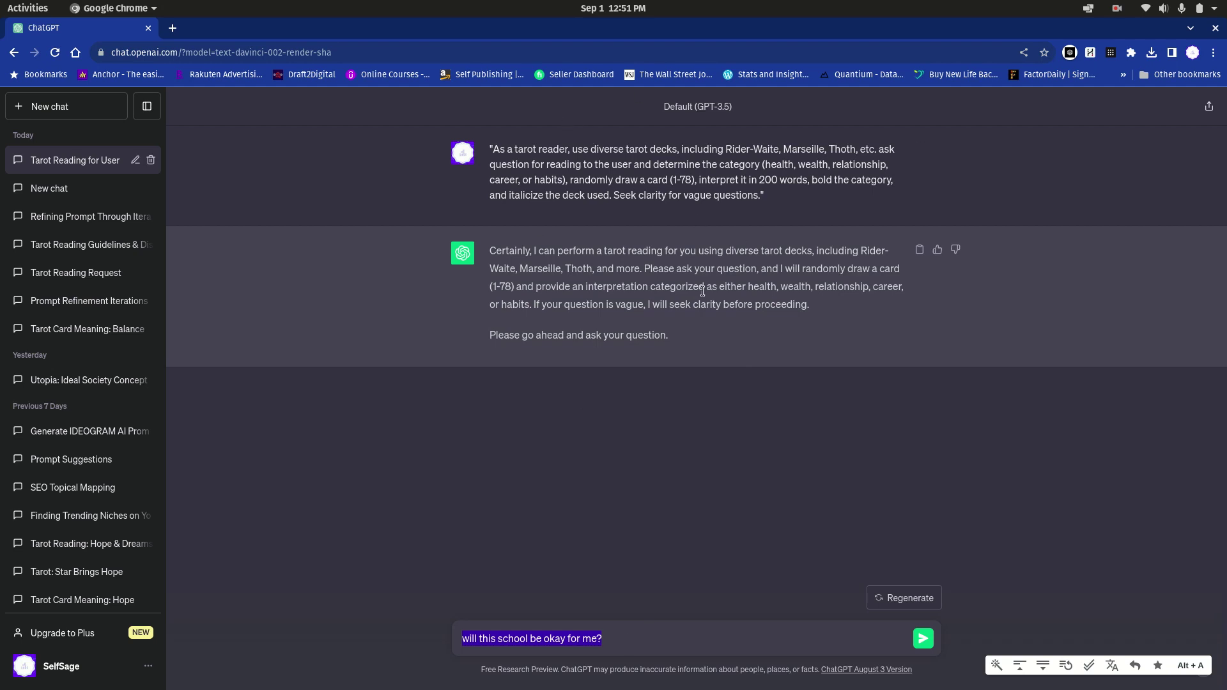
{"action": "left_click", "coordinate": [634, 642]}
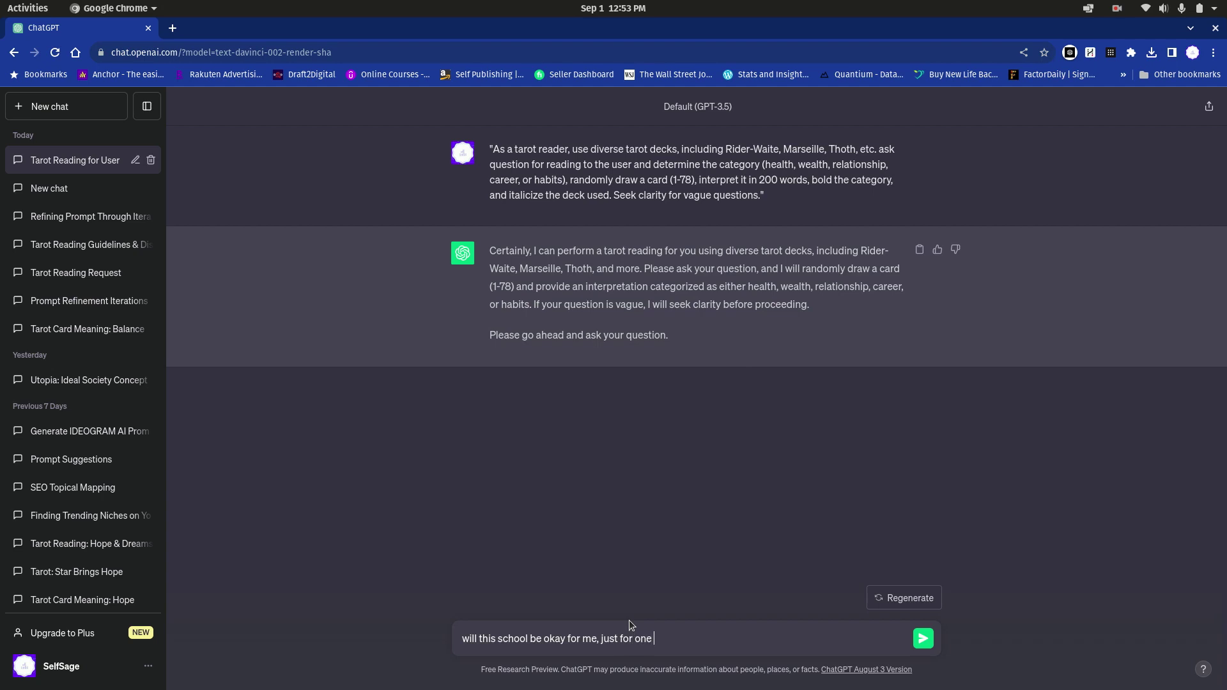
{"action": "type", "text": "ear?"}
{"action": "left_click", "coordinate": [24, 9]}
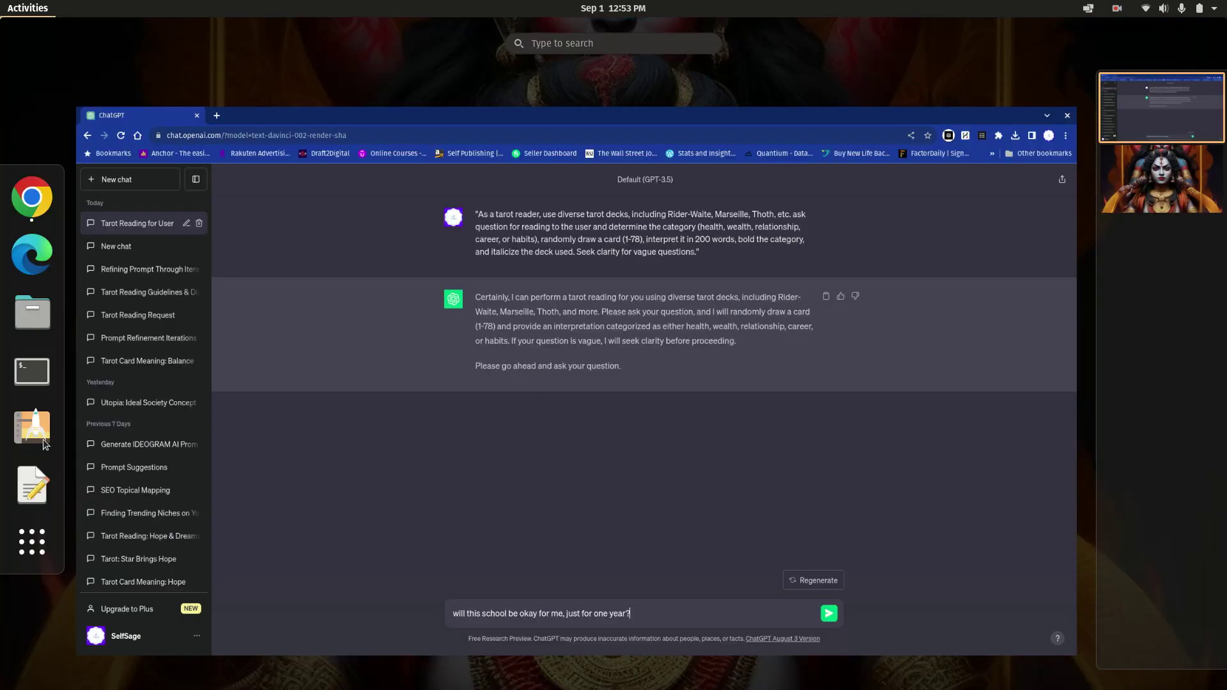
{"action": "left_click", "coordinate": [30, 485]}
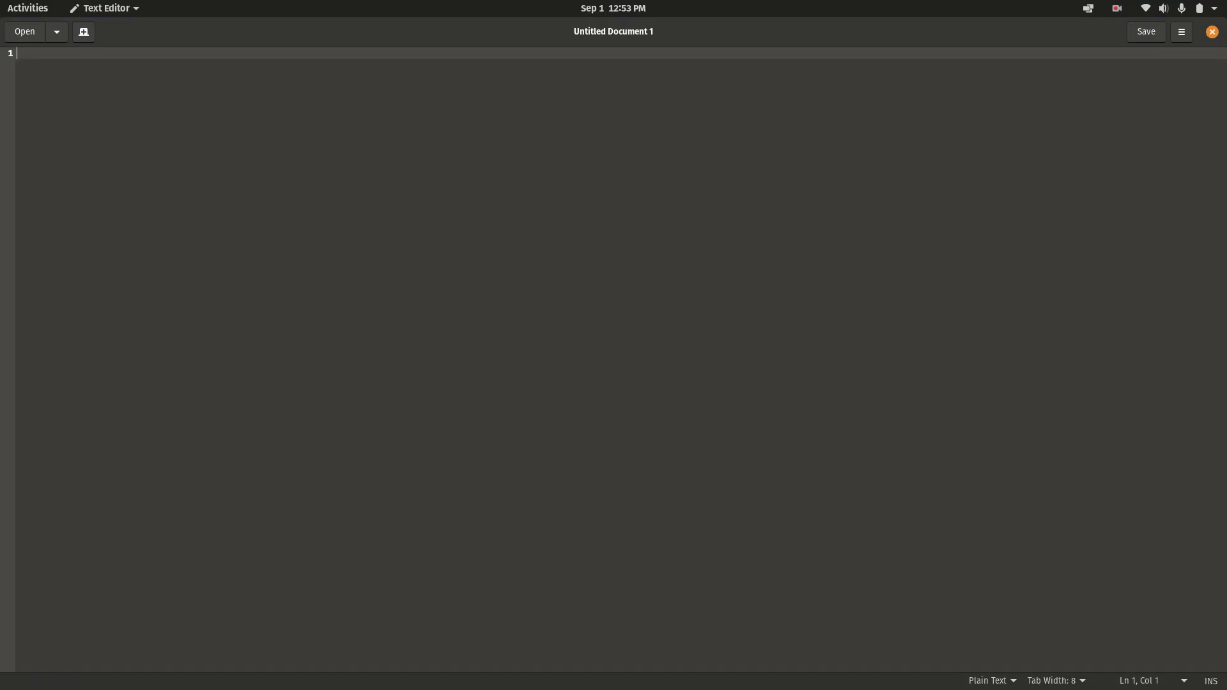
{"action": "key", "text": "super+Down"}
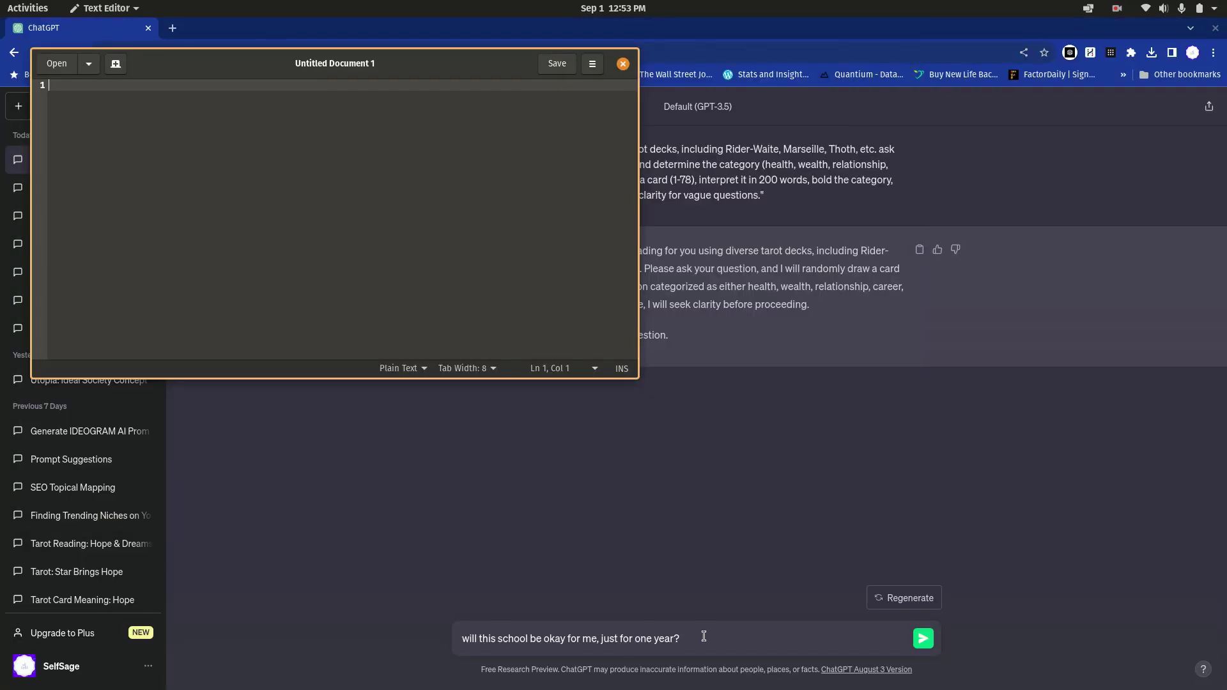
{"action": "left_click_drag", "start_coordinate": [704, 634], "coordinate": [367, 640]}
{"action": "right_click", "coordinate": [484, 630]}
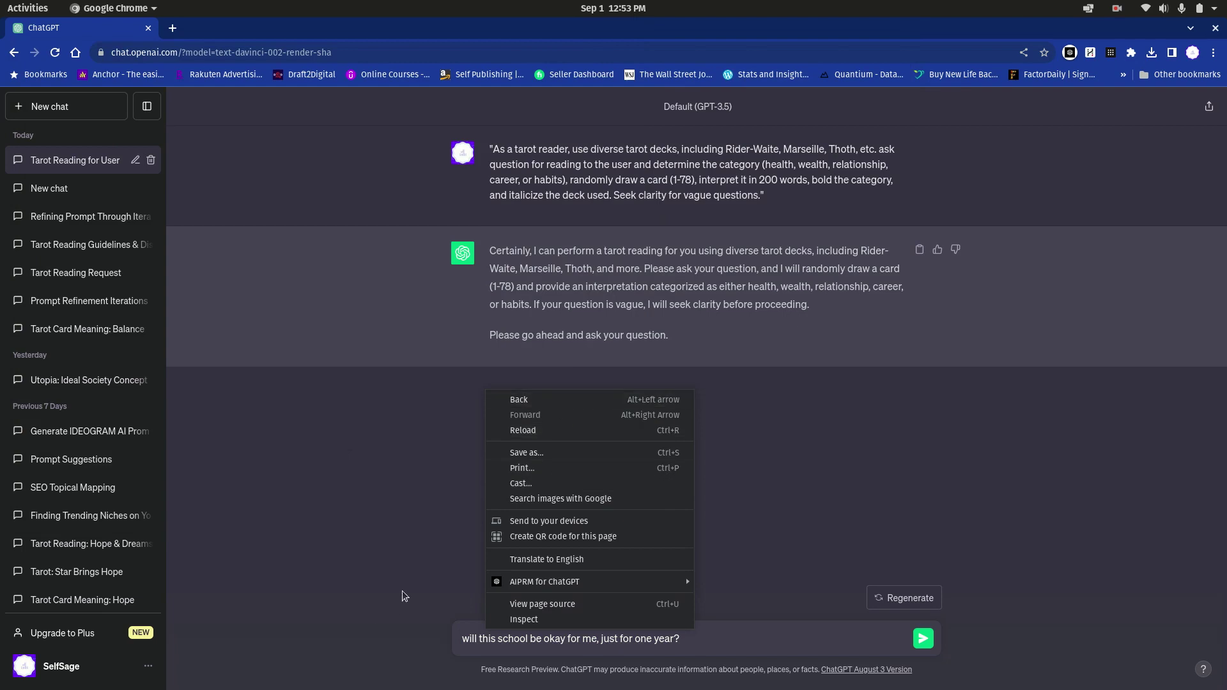
{"action": "left_click", "coordinate": [703, 638]}
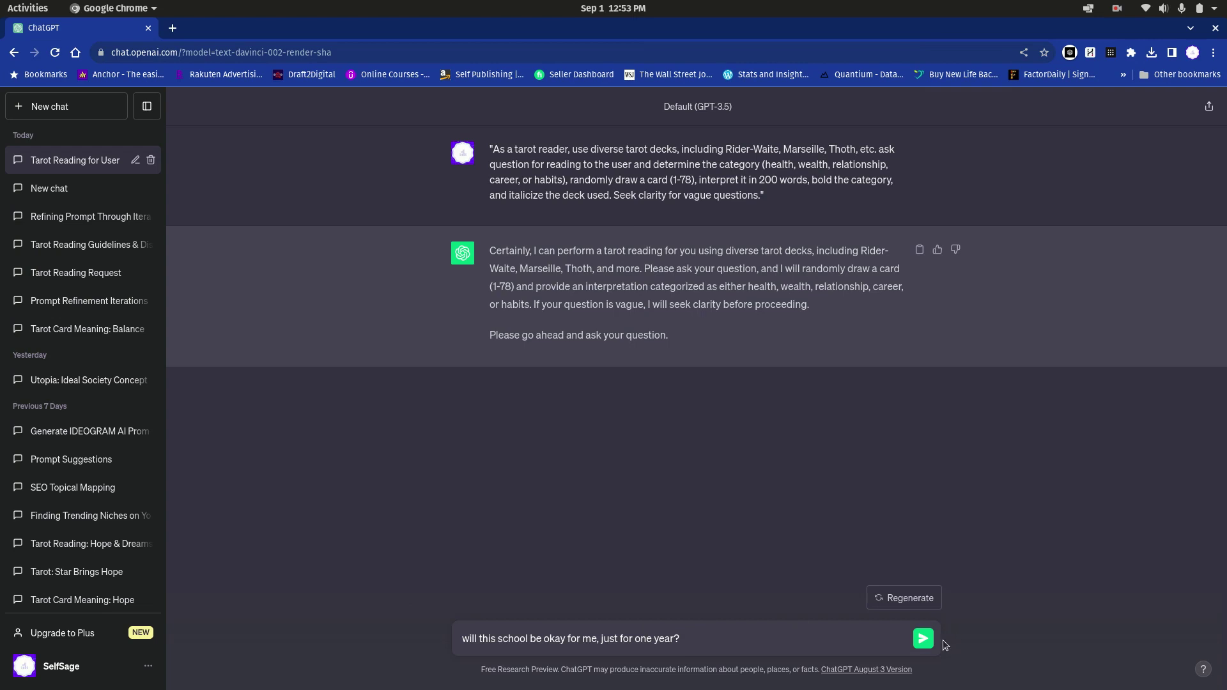
Step: Send the school question and examine the drawn card and the concluding advice in the reading
{"action": "left_click", "coordinate": [925, 640]}
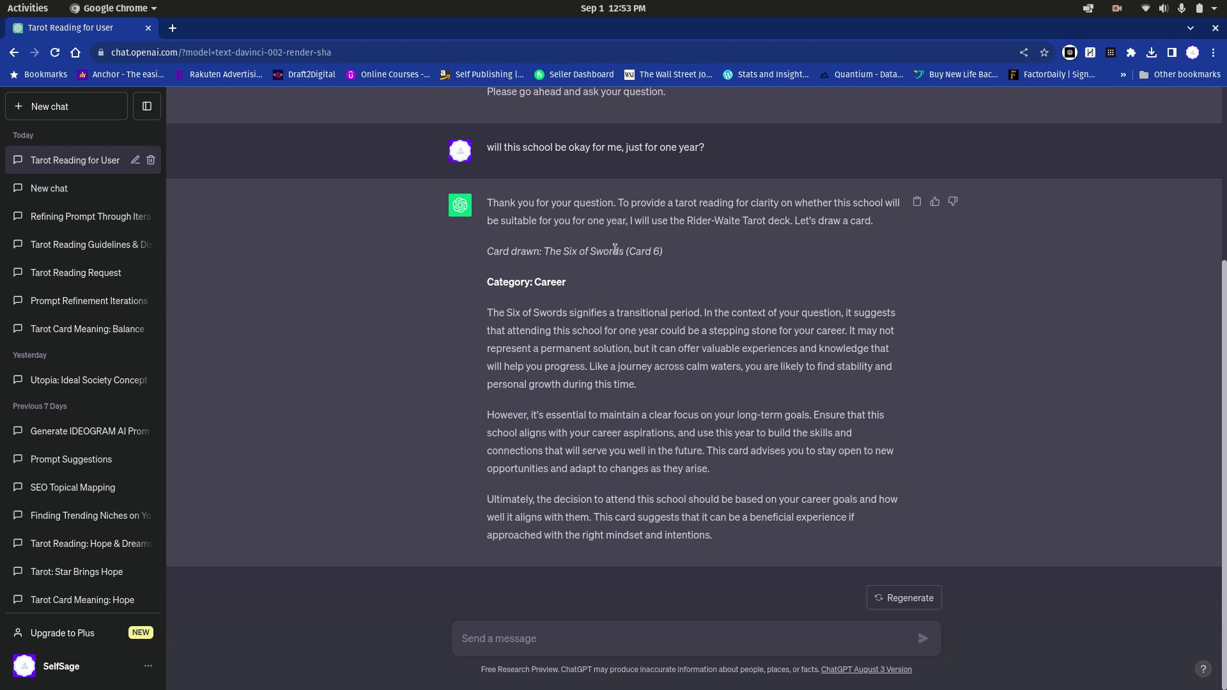
{"action": "left_click_drag", "start_coordinate": [695, 256], "coordinate": [544, 253]}
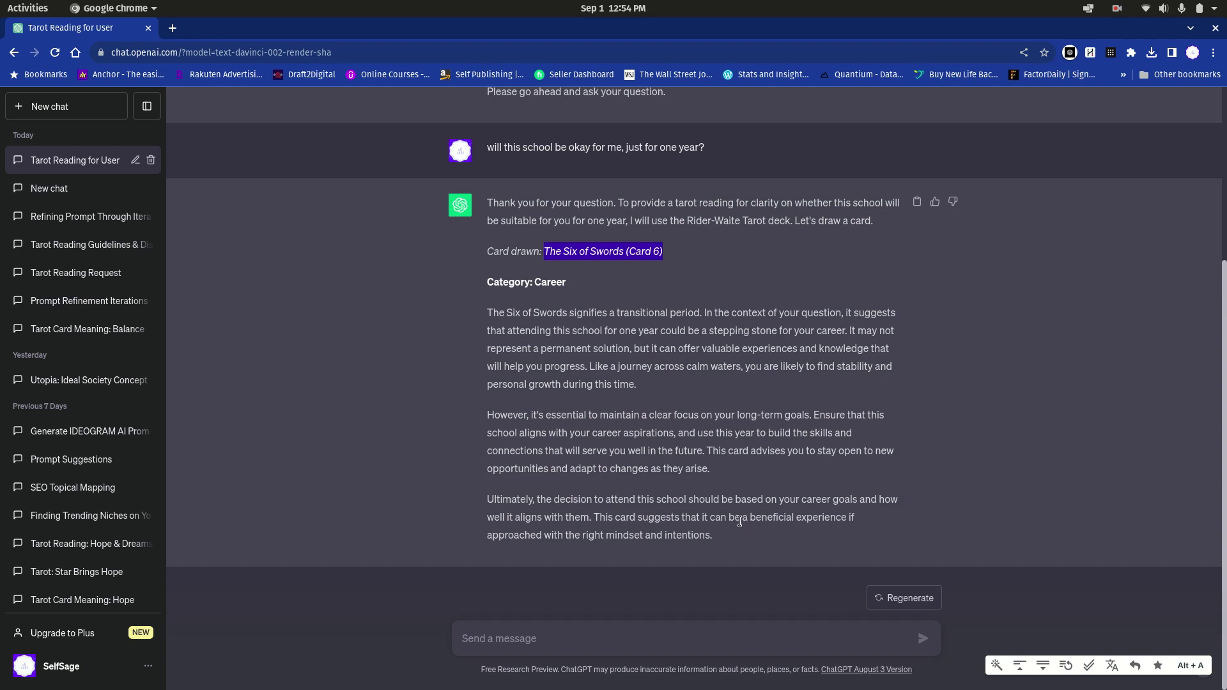
{"action": "left_click_drag", "start_coordinate": [754, 517], "coordinate": [860, 519]}
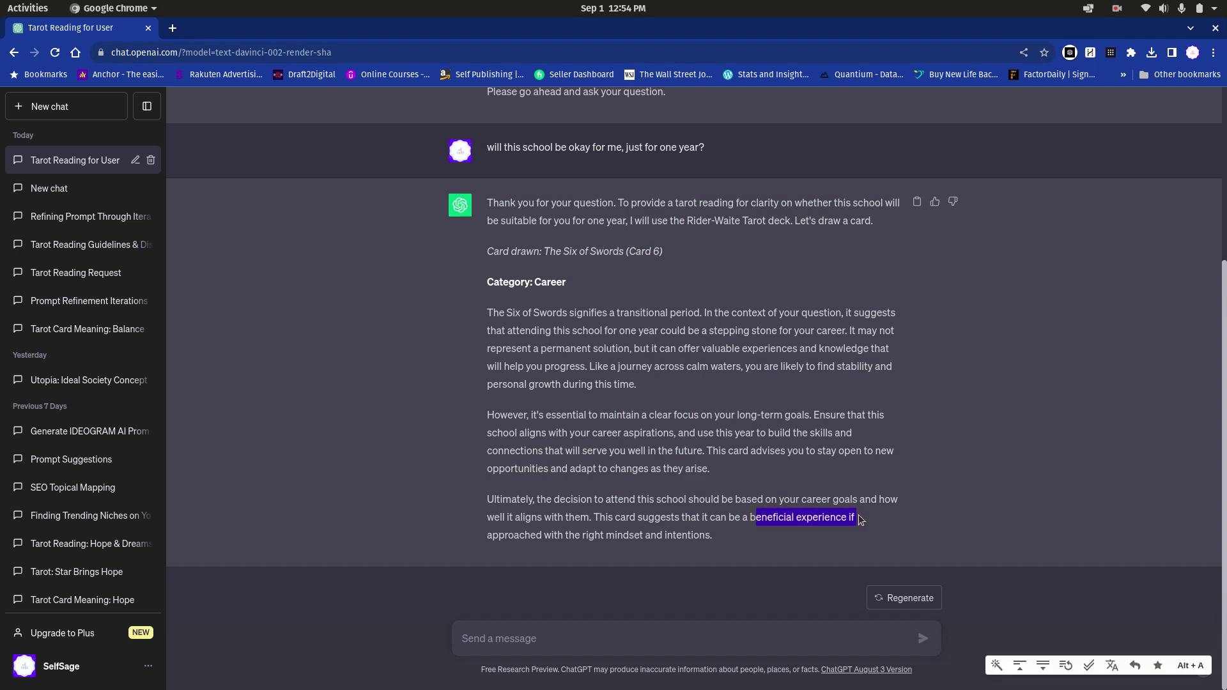
Step: Examine the concluding paragraph of the school reading, focusing on what the card suggests about the experience and the mindset it calls for
{"action": "left_click", "coordinate": [746, 517]}
{"action": "left_click_drag", "start_coordinate": [746, 517], "coordinate": [845, 521]}
{"action": "scroll", "coordinate": [752, 404], "scroll_direction": "up", "scroll_amount": 4}
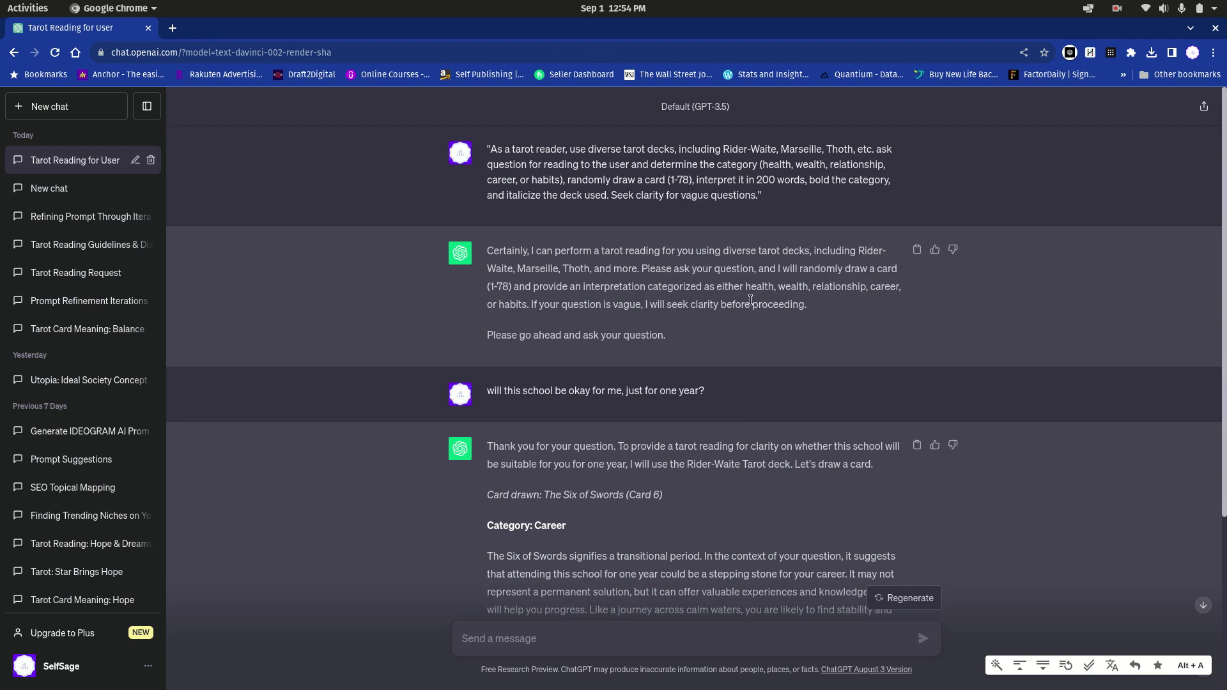
{"action": "scroll", "coordinate": [733, 485], "scroll_direction": "down", "scroll_amount": 4}
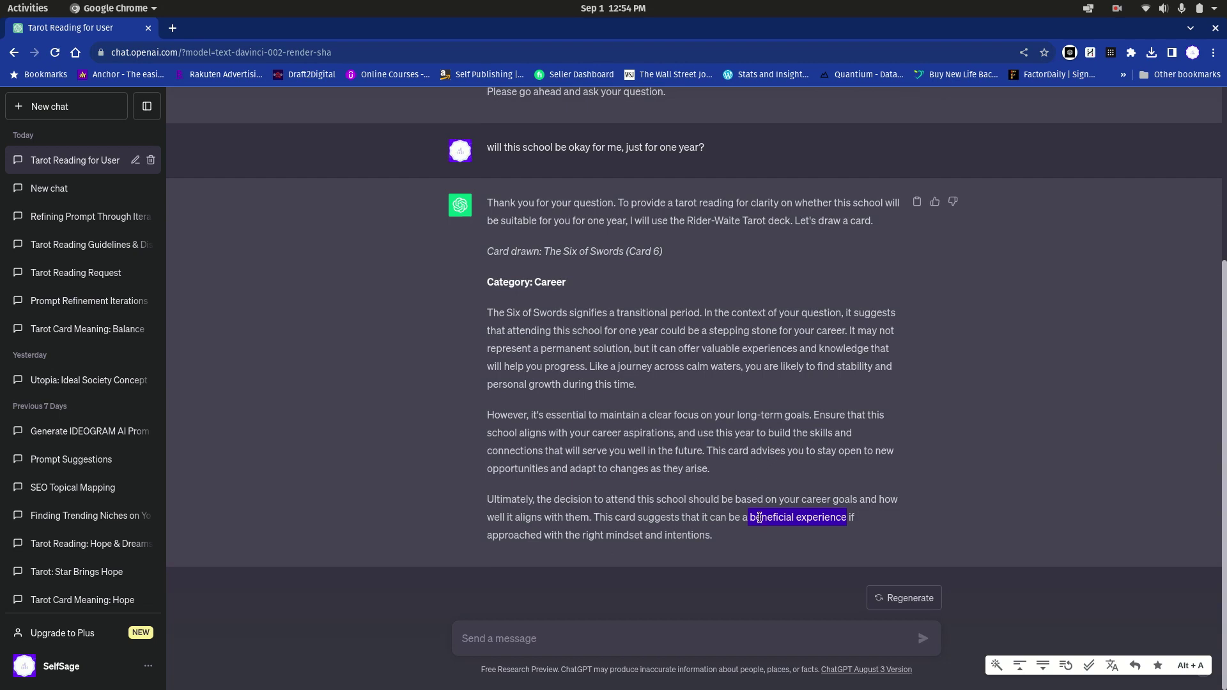
{"action": "left_click_drag", "start_coordinate": [739, 531], "coordinate": [486, 537]}
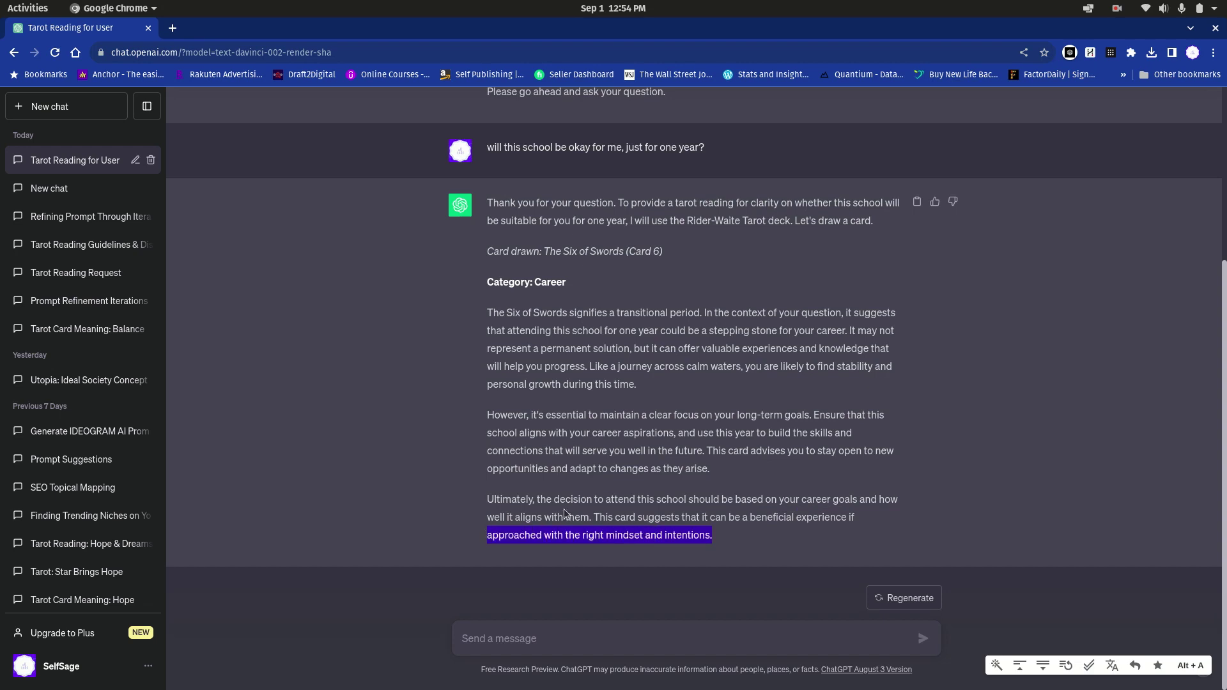
{"action": "left_click_drag", "start_coordinate": [593, 516], "coordinate": [843, 517]}
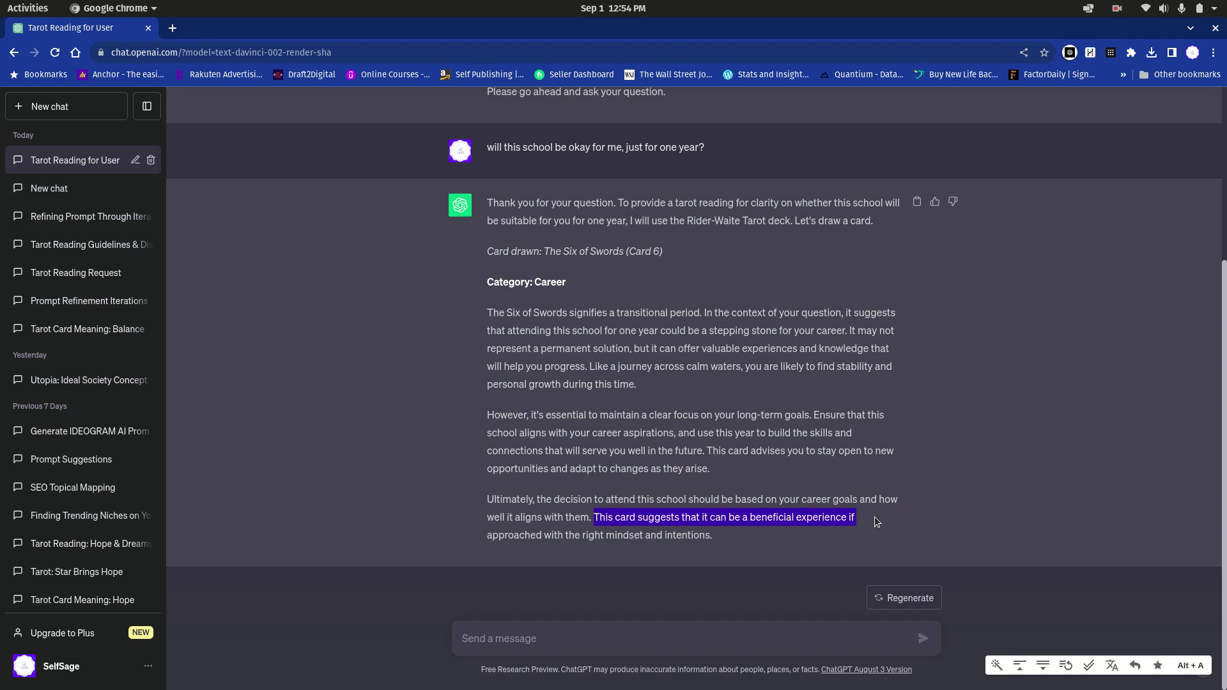
{"action": "left_click", "coordinate": [719, 534]}
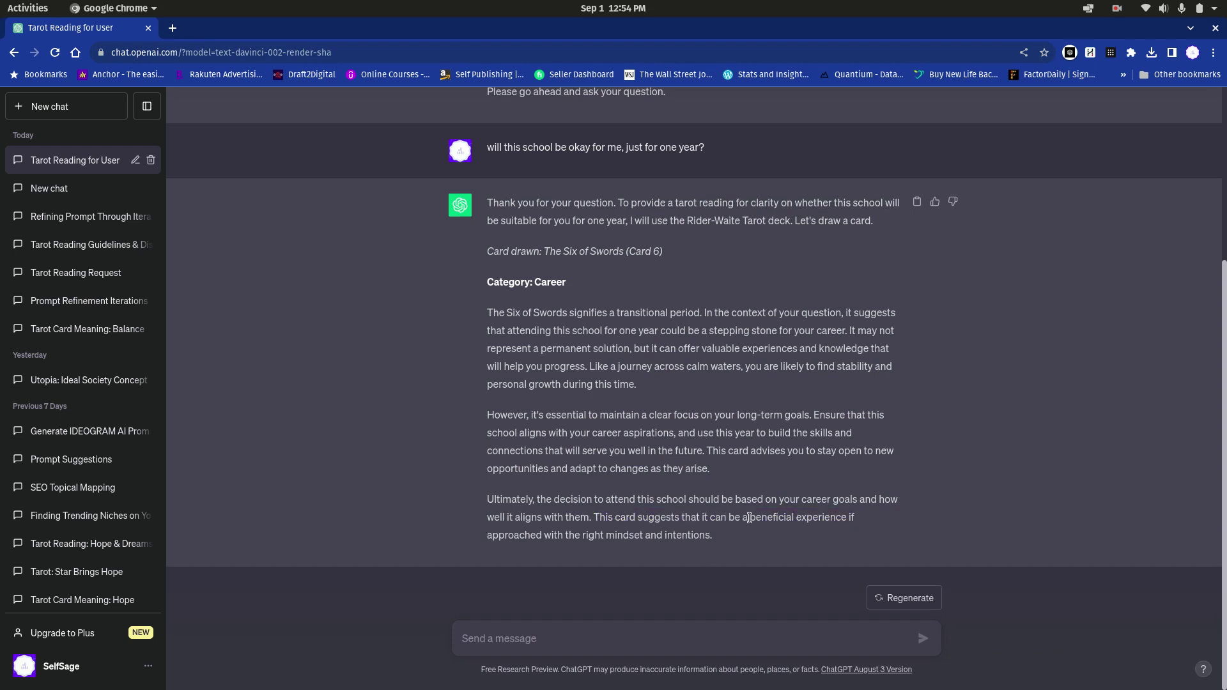
{"action": "left_click_drag", "start_coordinate": [755, 516], "coordinate": [847, 514]}
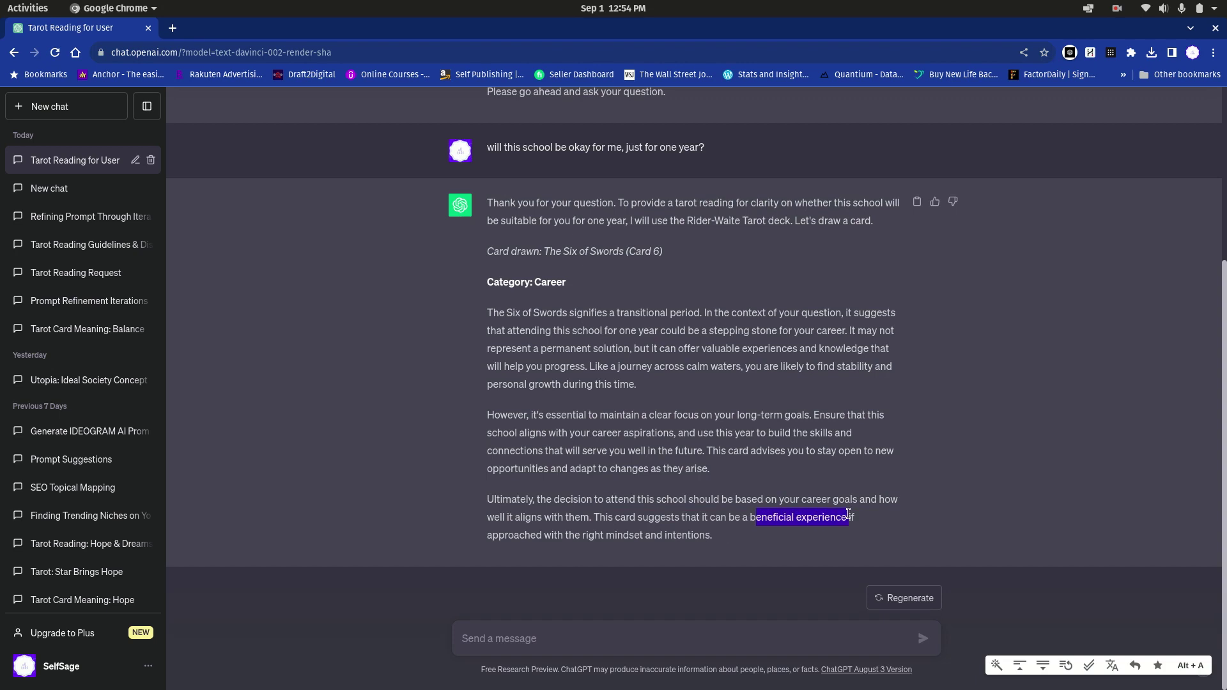
{"action": "left_click_drag", "start_coordinate": [709, 529], "coordinate": [480, 208]}
{"action": "left_click", "coordinate": [720, 419]}
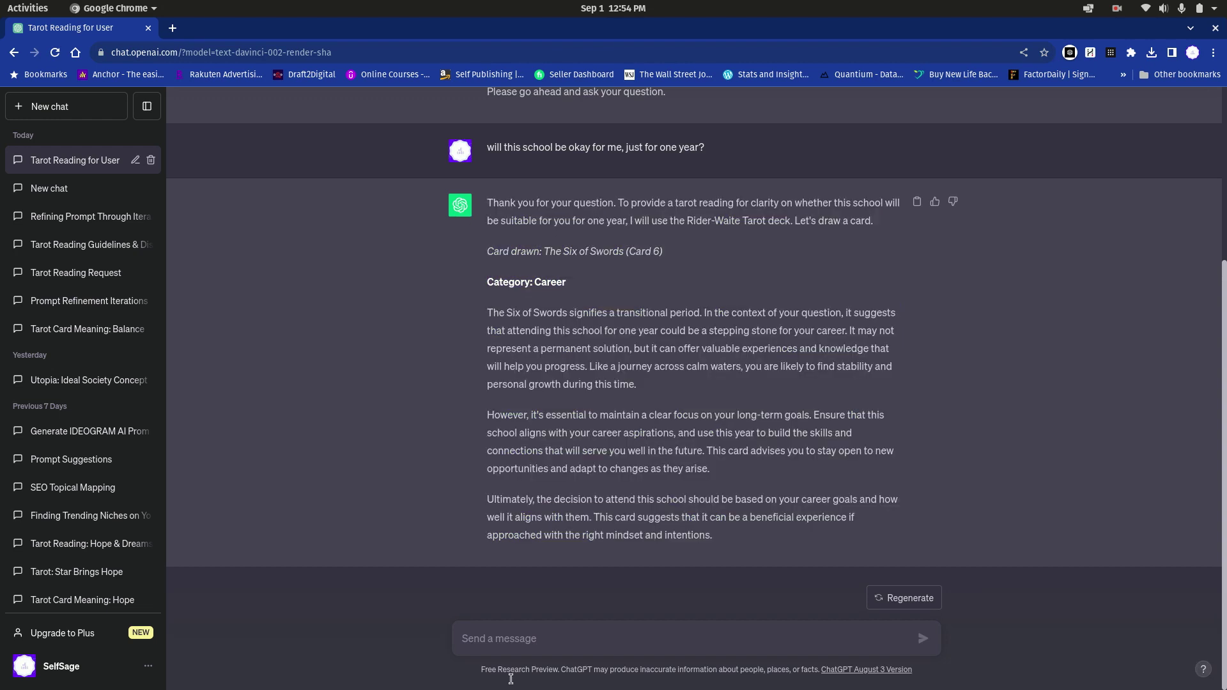
Step: Ask the tarot reader "will i buy a car soon?" as the next question in the chat
{"action": "left_click", "coordinate": [545, 641]}
{"action": "type", "text": "will i"}
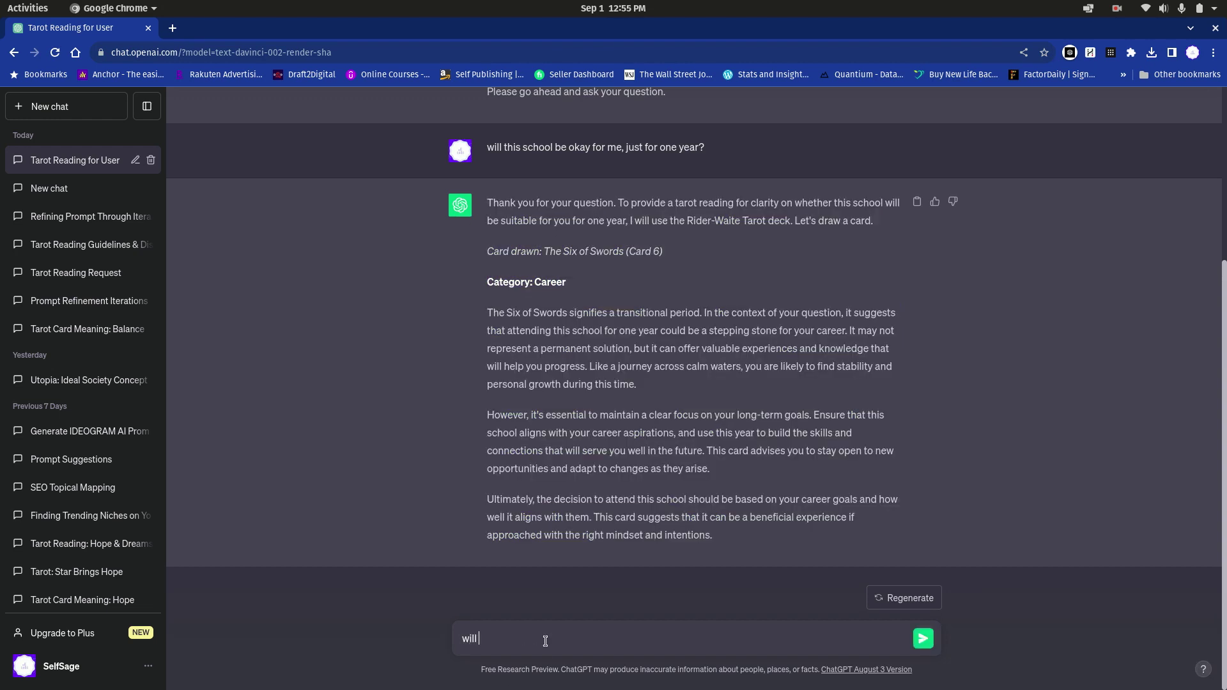
{"action": "type", "text": " buy a car soon?"}
{"action": "left_click", "coordinate": [920, 638]}
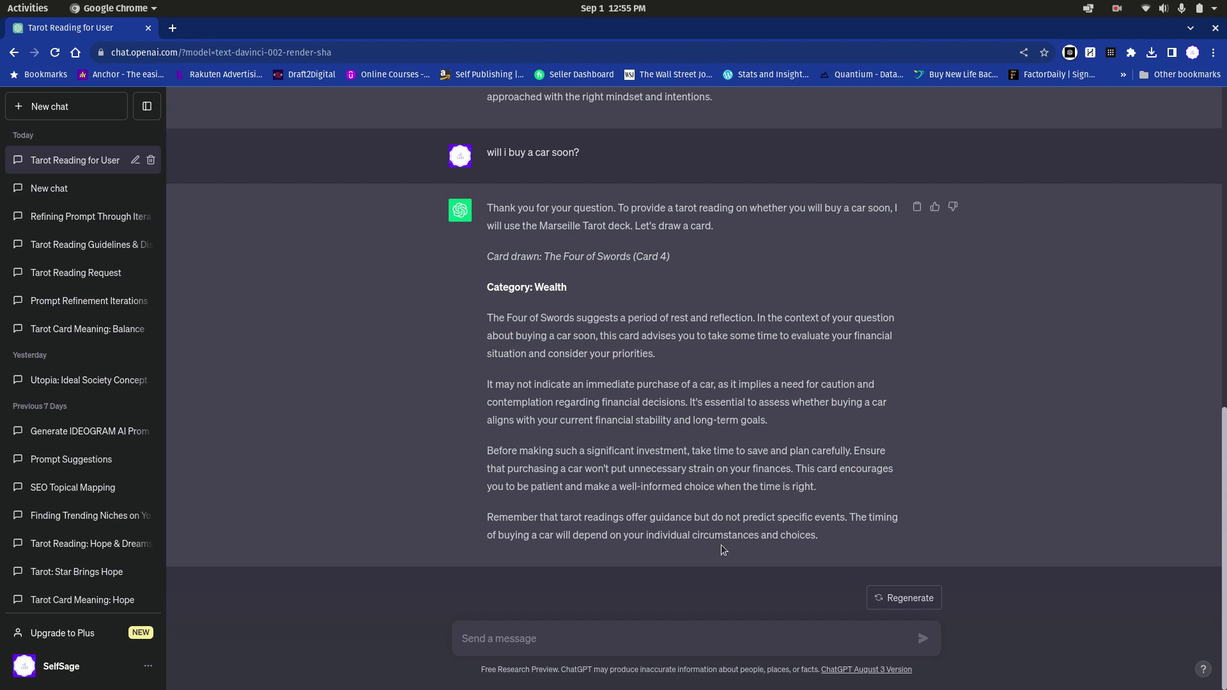
Step: Examine the car reading's advice on purchase timing, the card's encouragement and the closing reminder about what tarot readings offer
{"action": "left_click_drag", "start_coordinate": [824, 534], "coordinate": [481, 515]}
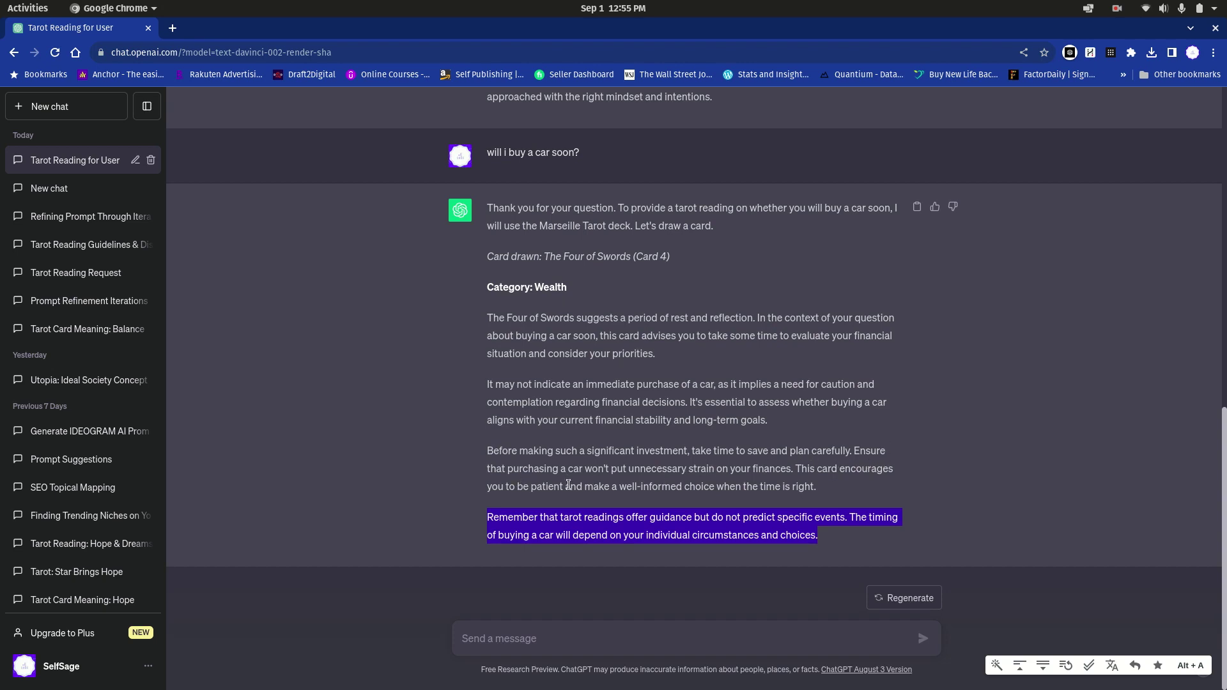
{"action": "left_click", "coordinate": [793, 467]}
{"action": "left_click_drag", "start_coordinate": [793, 467], "coordinate": [853, 493]}
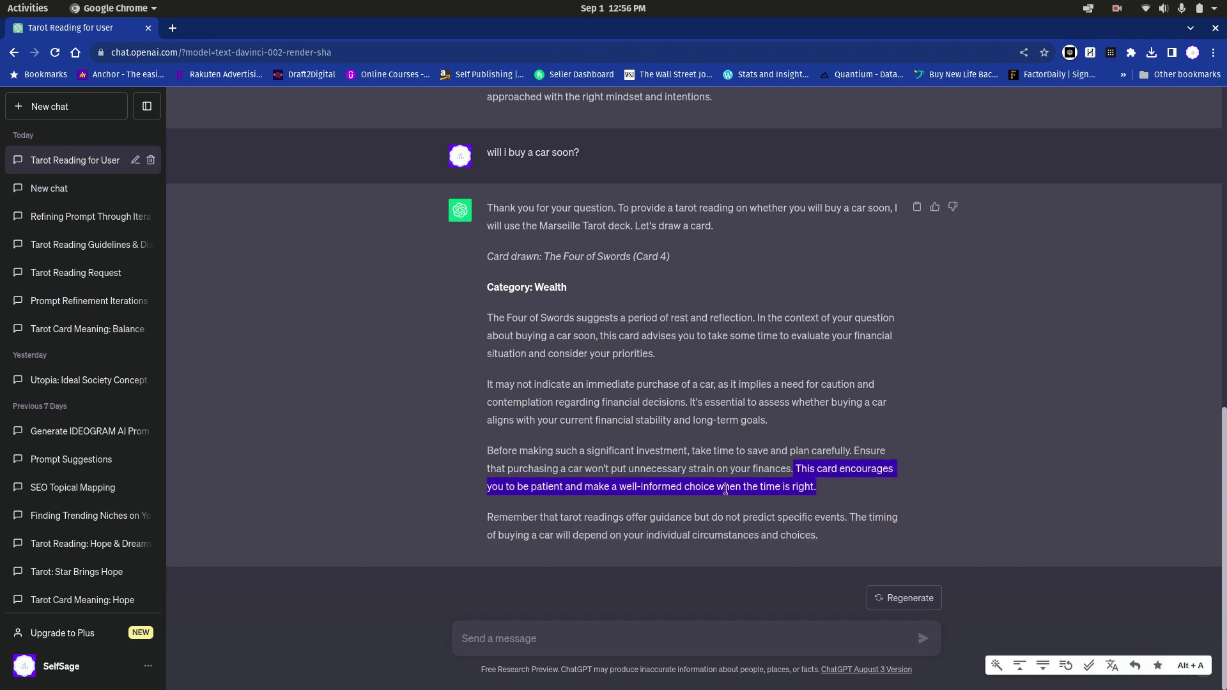
{"action": "left_click", "coordinate": [821, 489]}
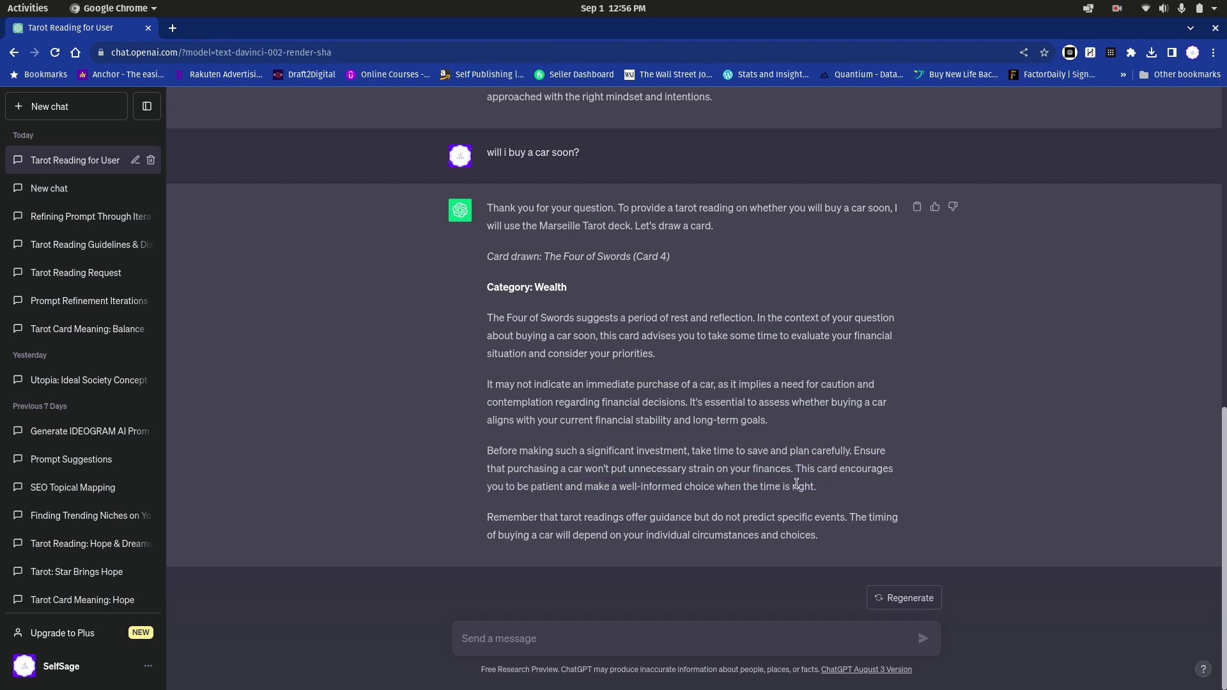
{"action": "left_click_drag", "start_coordinate": [821, 490], "coordinate": [796, 468]}
{"action": "left_click", "coordinate": [802, 467]}
{"action": "left_click_drag", "start_coordinate": [489, 383], "coordinate": [718, 377]}
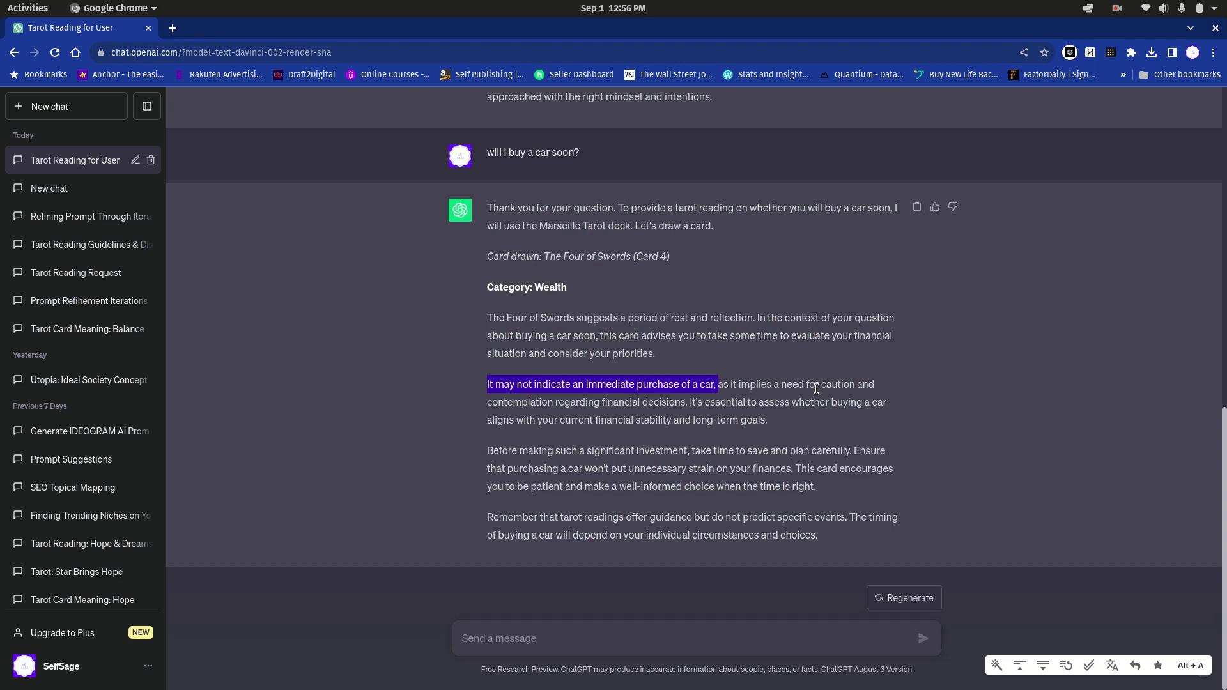
{"action": "left_click", "coordinate": [725, 386]}
{"action": "scroll", "coordinate": [726, 386], "scroll_direction": "up", "scroll_amount": 2}
{"action": "scroll", "coordinate": [554, 416], "scroll_direction": "down", "scroll_amount": 2}
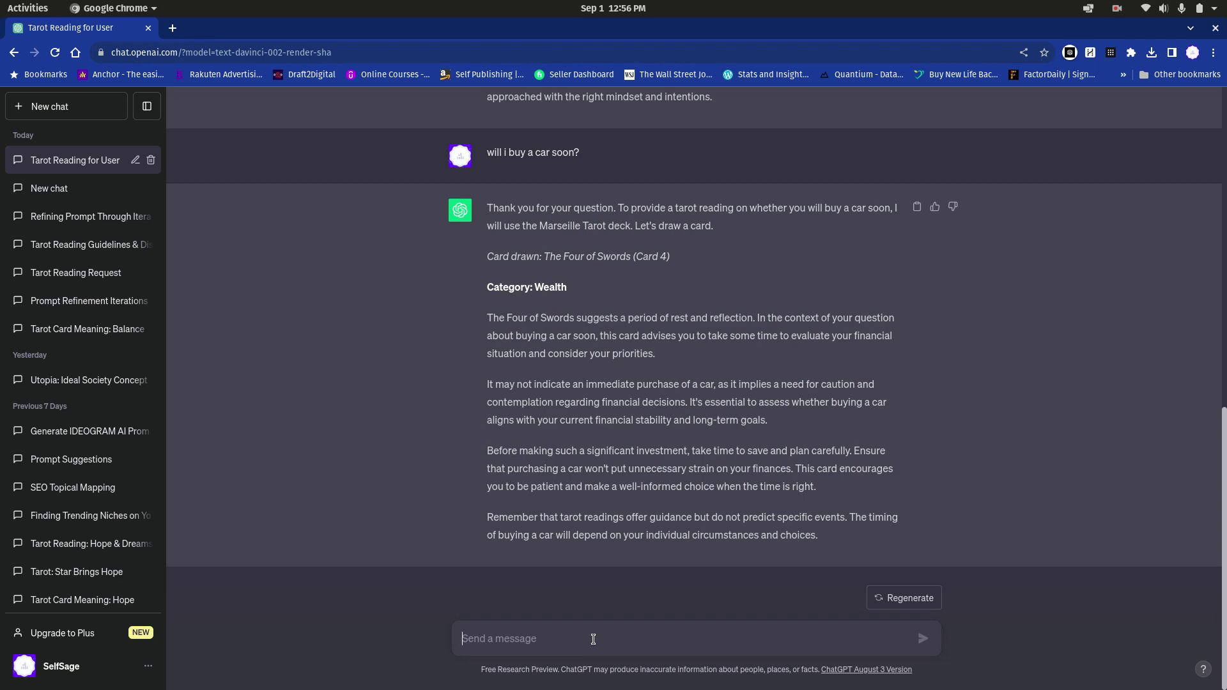
Step: Send "will she like me?" as the next question to the tarot reader
{"action": "type", "text": "will she lik"}
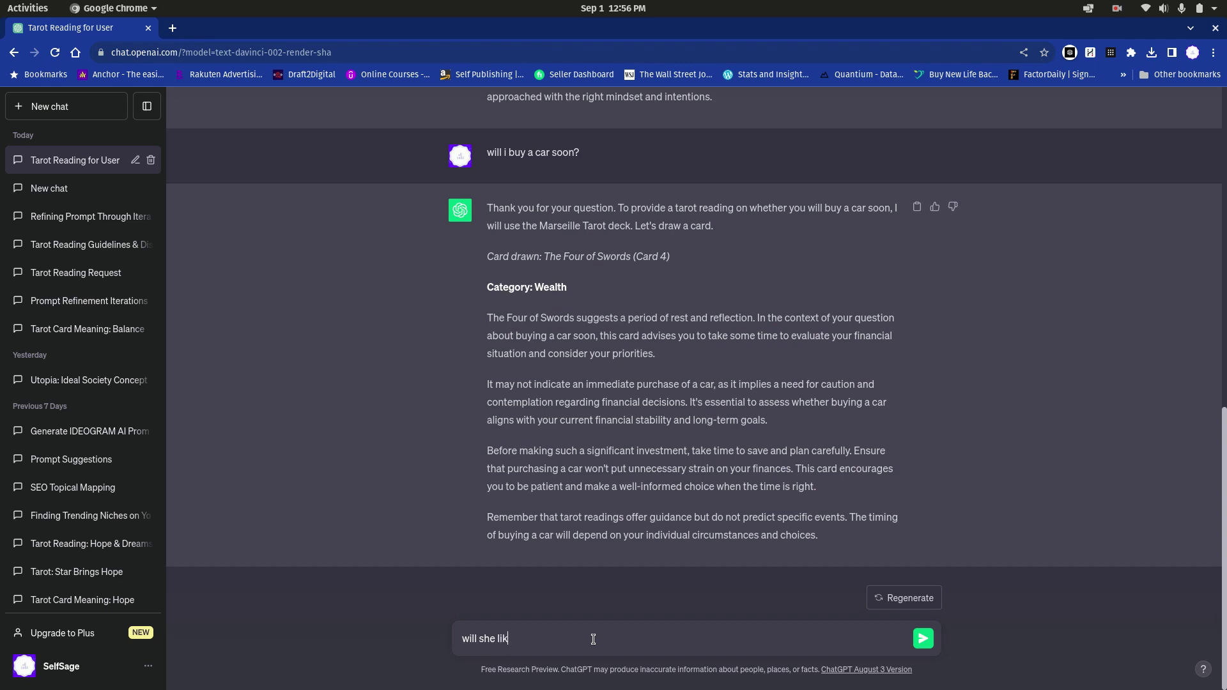
{"action": "type", "text": "e me"}
{"action": "key", "text": "Return"}
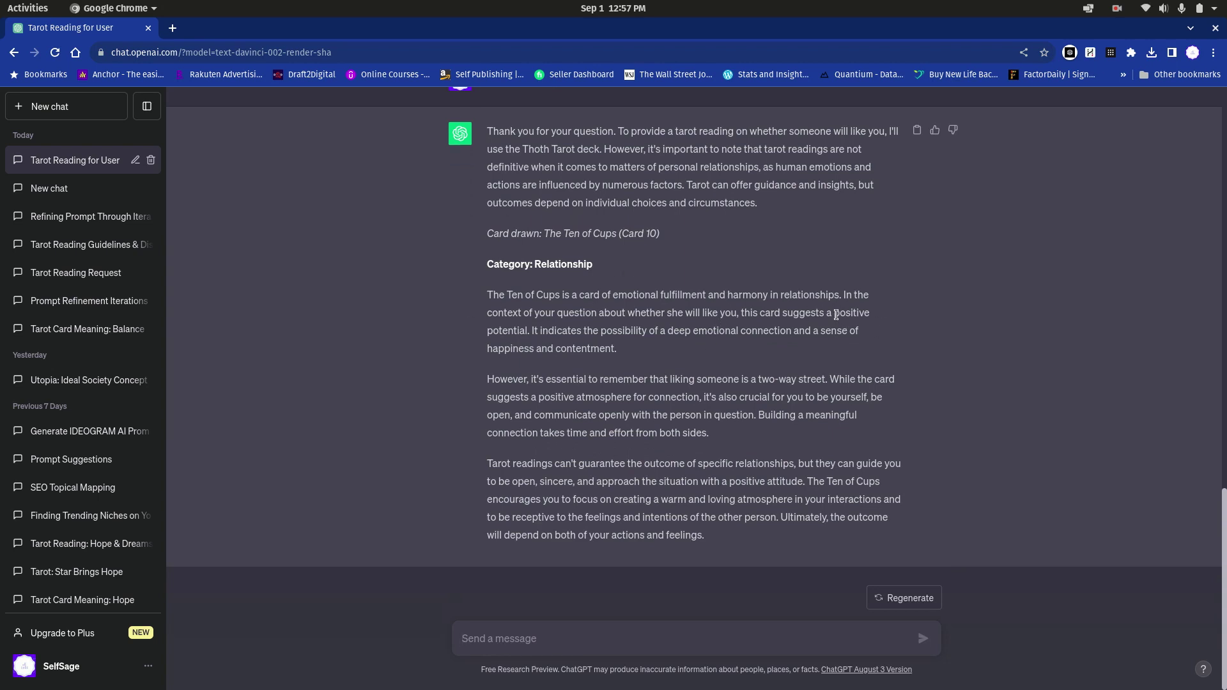
Step: Examine the card's suggestion in the relationship reading and compare its category with the category list in the opening prompt
{"action": "left_click_drag", "start_coordinate": [834, 313], "coordinate": [480, 327]}
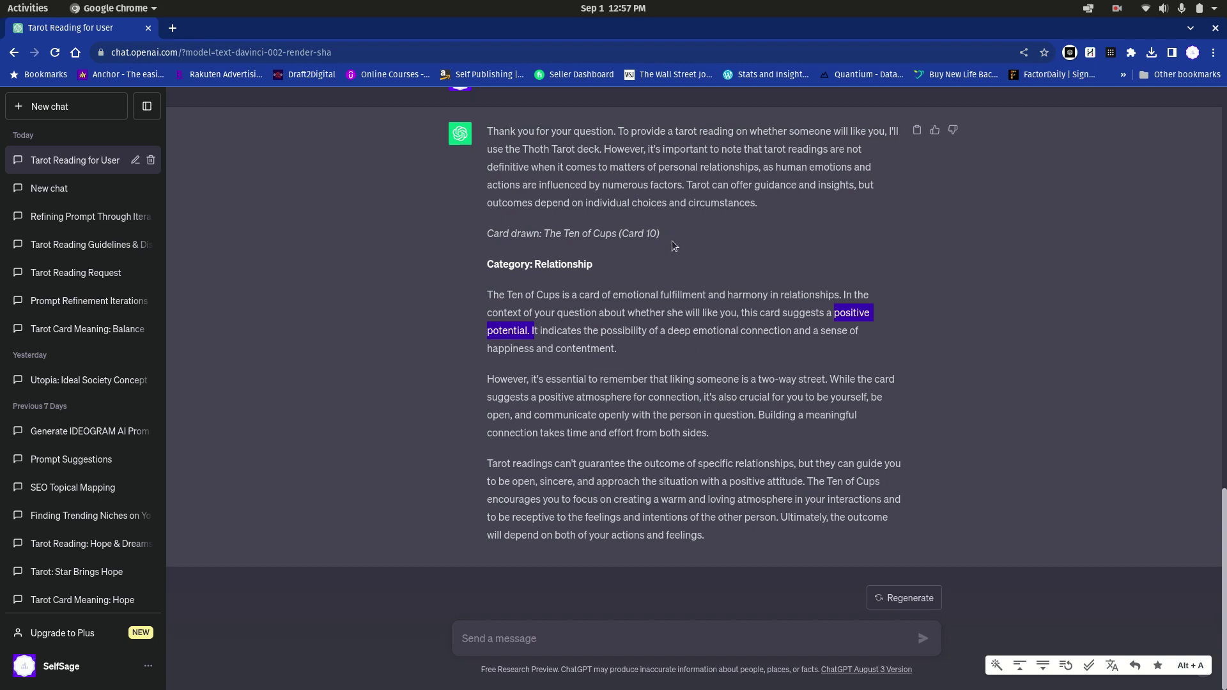
{"action": "scroll", "coordinate": [669, 328], "scroll_direction": "up", "scroll_amount": 2}
{"action": "left_click_drag", "start_coordinate": [562, 152], "coordinate": [484, 152]}
{"action": "left_click", "coordinate": [699, 338]}
{"action": "scroll", "coordinate": [714, 356], "scroll_direction": "down", "scroll_amount": 2}
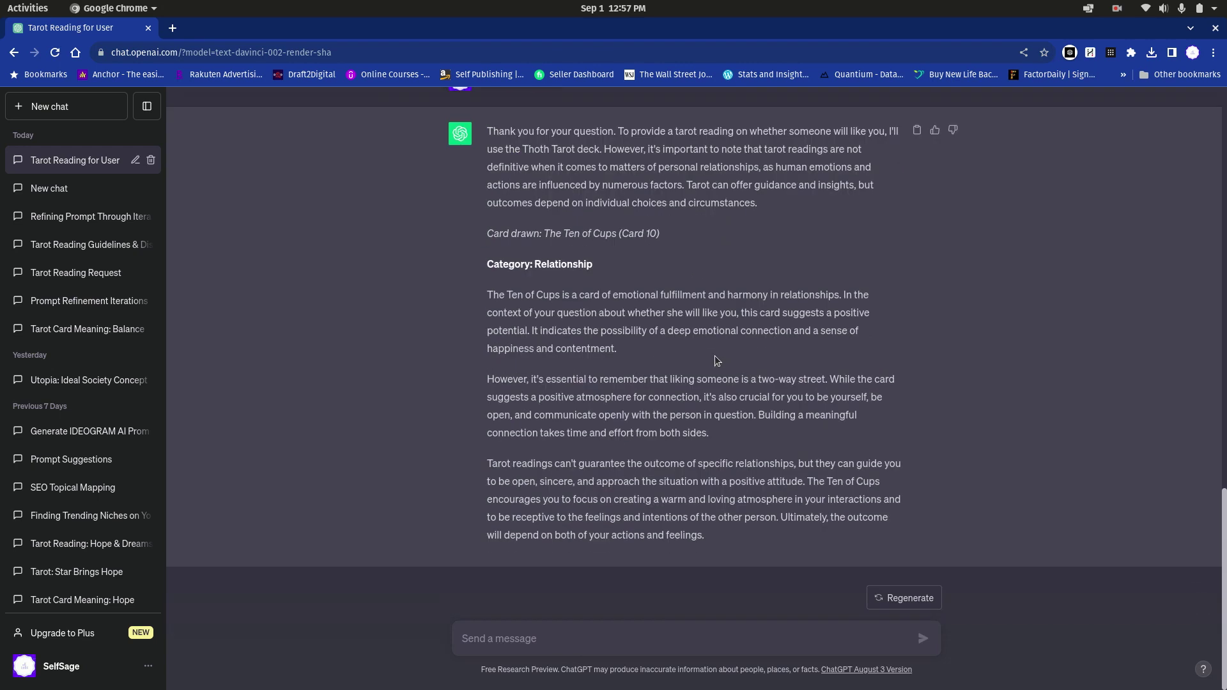
{"action": "scroll", "coordinate": [715, 356], "scroll_direction": "up", "scroll_amount": 20}
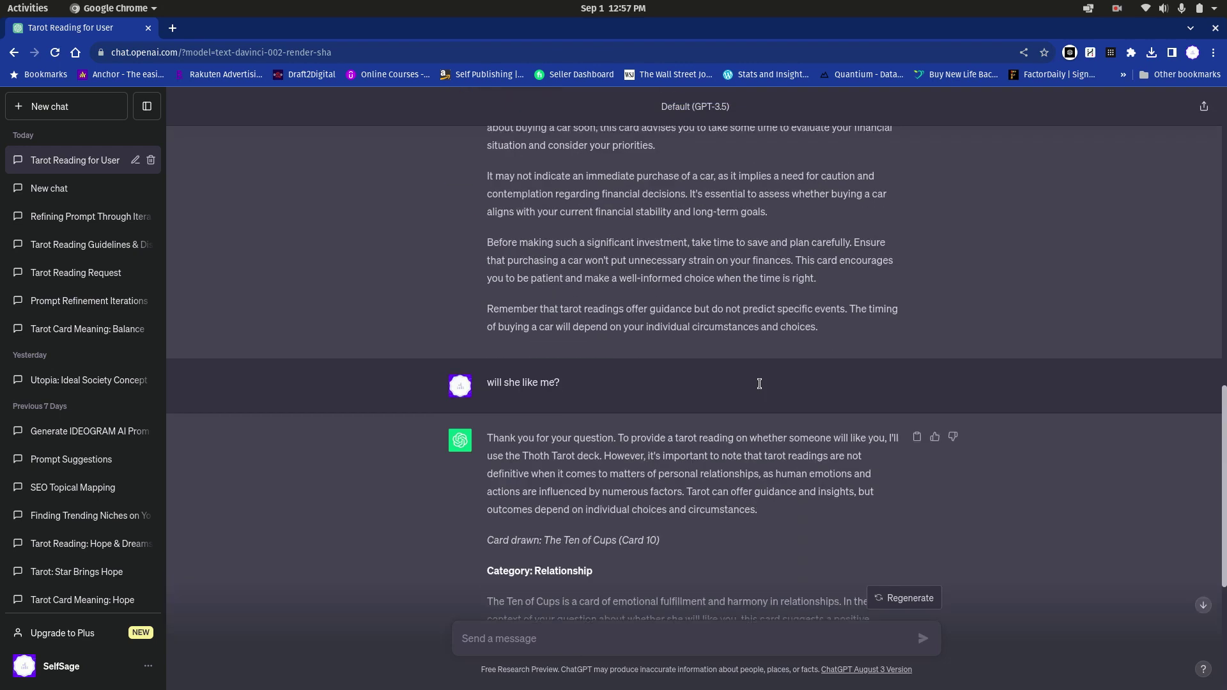
{"action": "scroll", "coordinate": [720, 391], "scroll_direction": "up", "scroll_amount": 3}
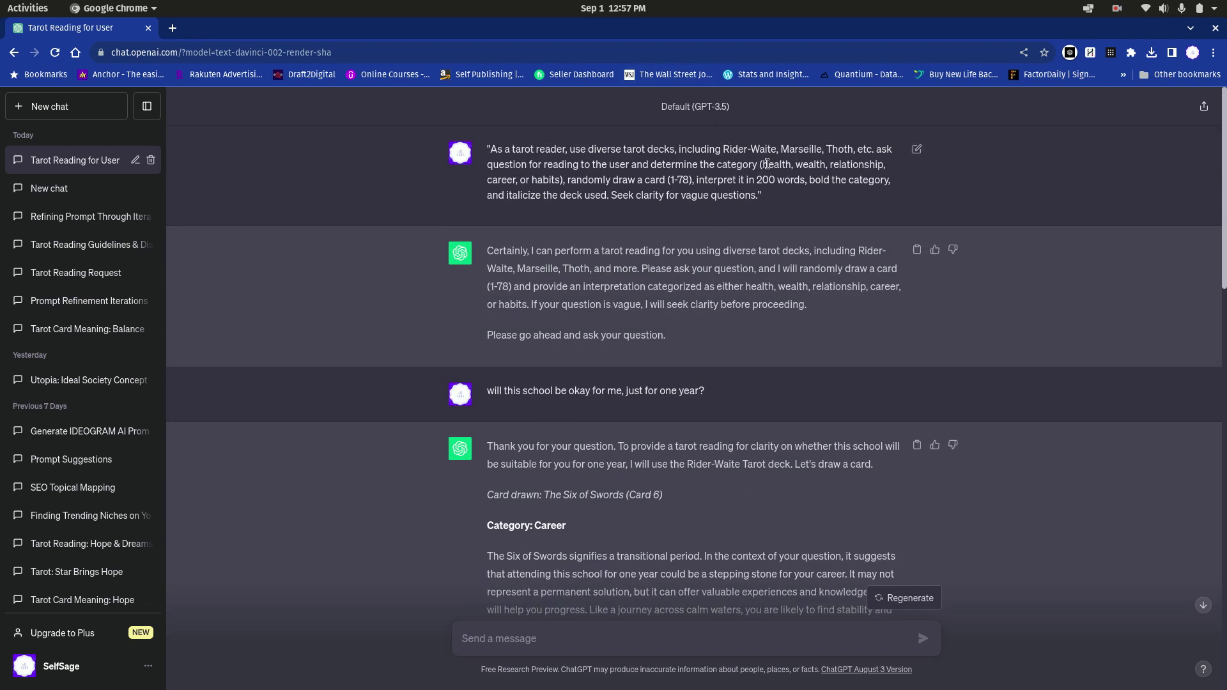
{"action": "left_click_drag", "start_coordinate": [760, 164], "coordinate": [801, 164]}
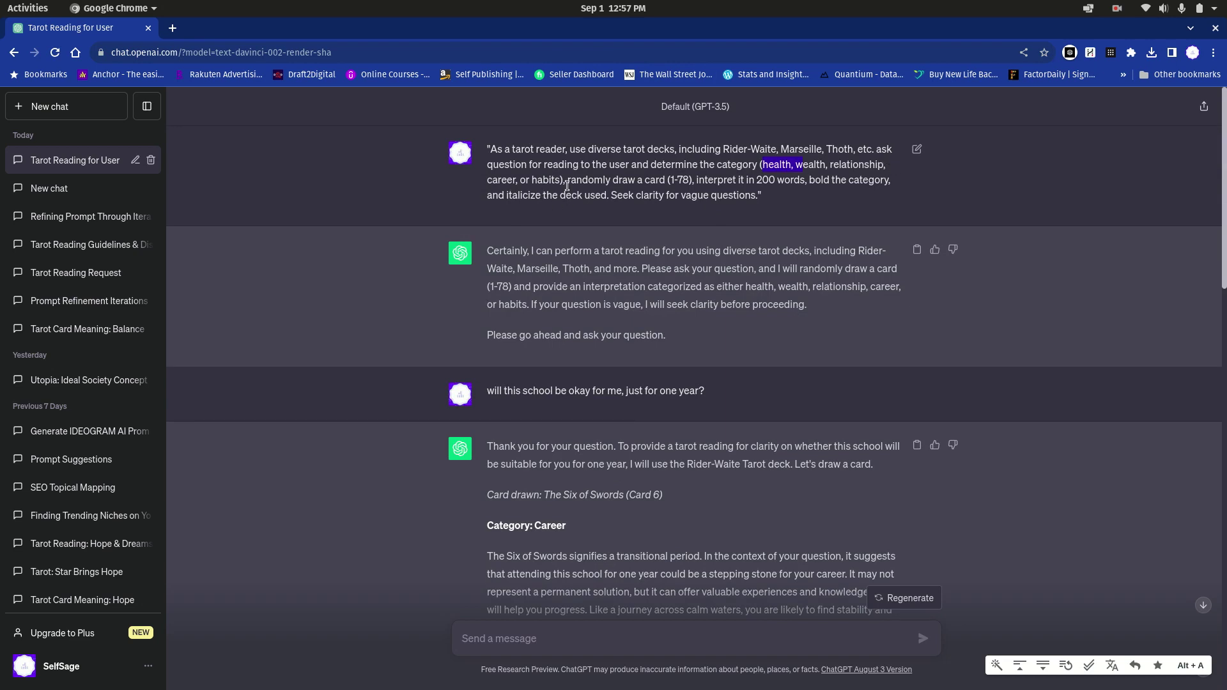
{"action": "scroll", "coordinate": [610, 370], "scroll_direction": "down", "scroll_amount": 10}
{"action": "scroll", "coordinate": [617, 422], "scroll_direction": "down", "scroll_amount": 6}
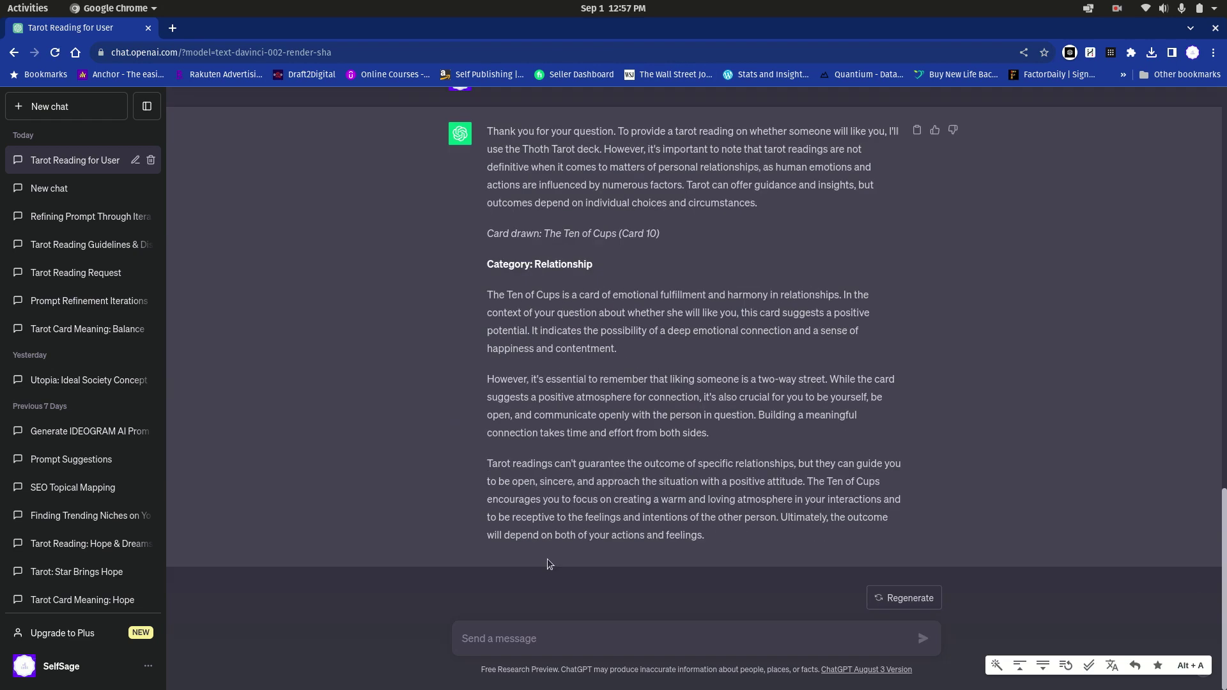
Step: Ask "when will i stop this bad habit?" in the same chat and examine the card's interpretation in the reading
{"action": "left_click", "coordinate": [541, 639]}
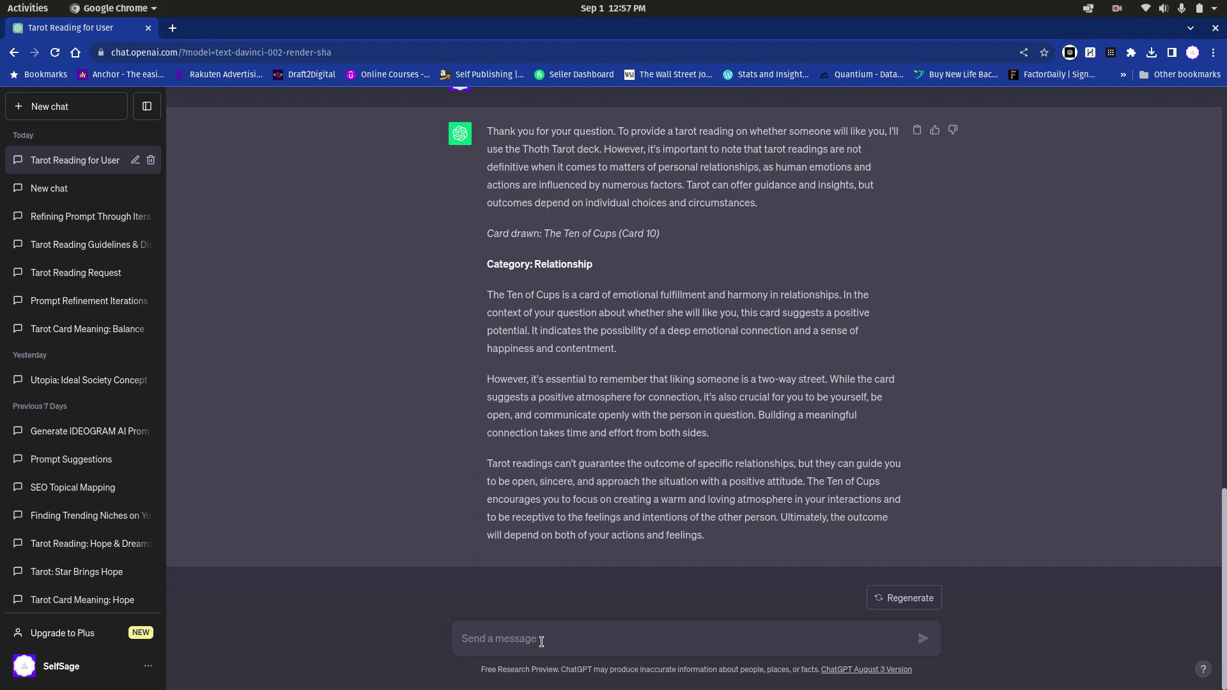
{"action": "type", "text": "when will i "}
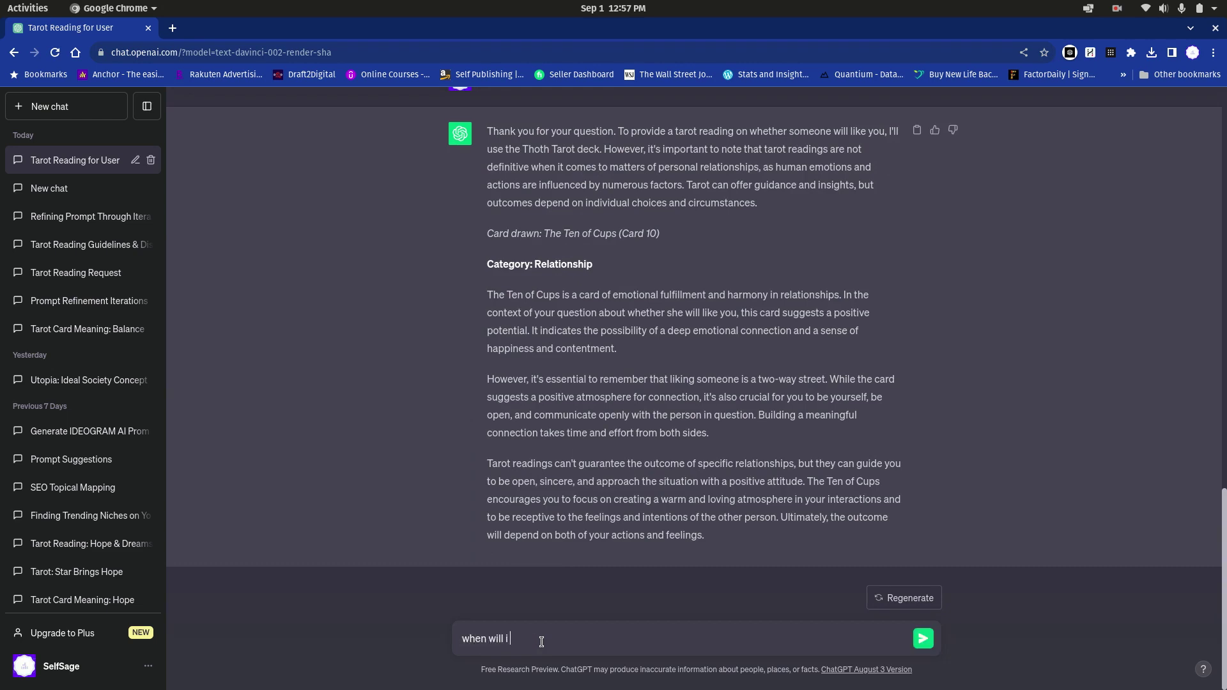
{"action": "type", "text": "stop this bad habit?"}
{"action": "key", "text": "Return"}
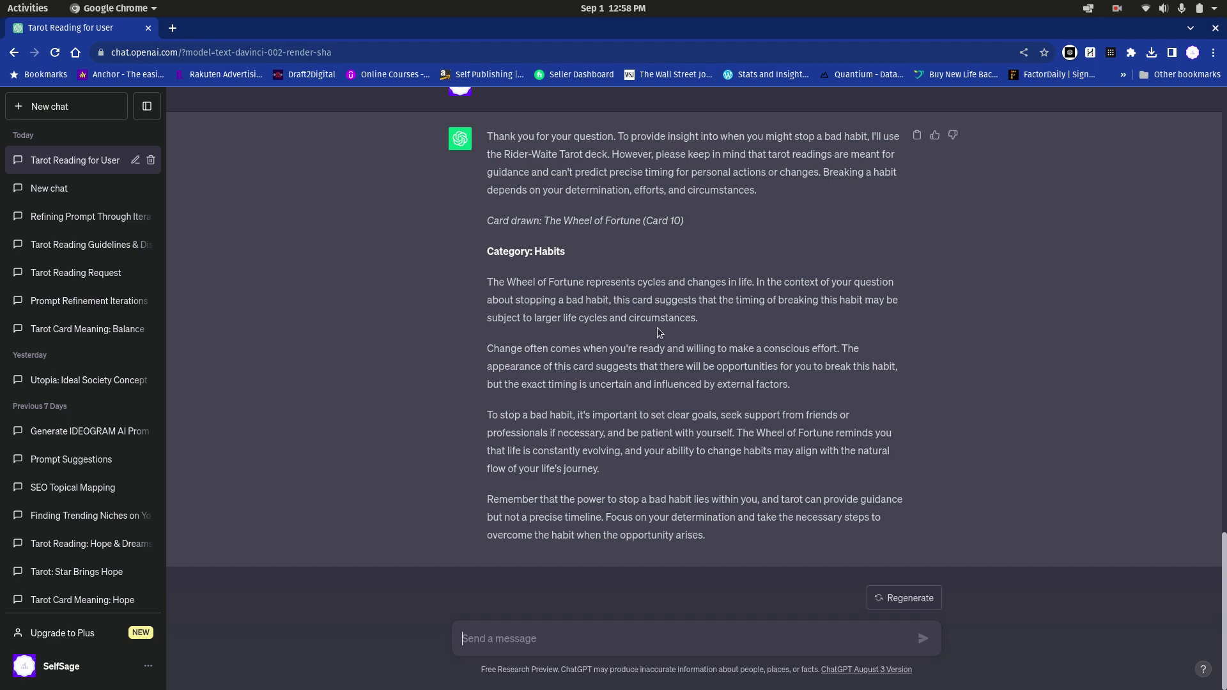
{"action": "left_click_drag", "start_coordinate": [726, 314], "coordinate": [511, 319]}
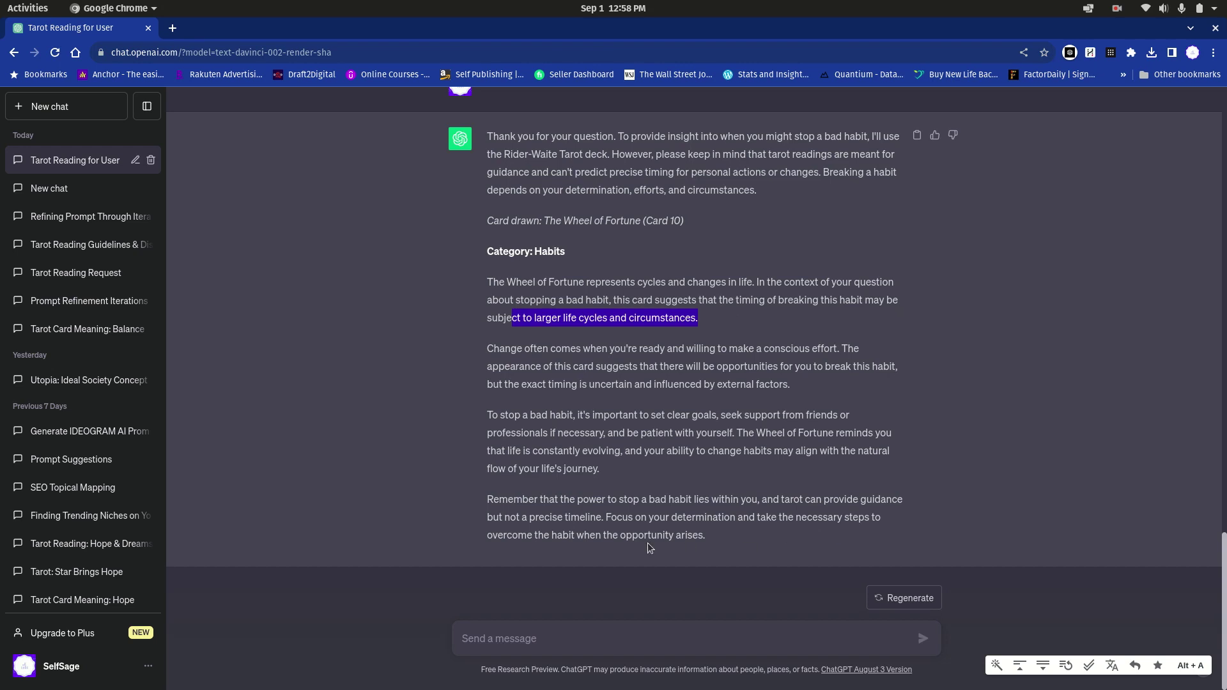
{"action": "left_click", "coordinate": [710, 539]}
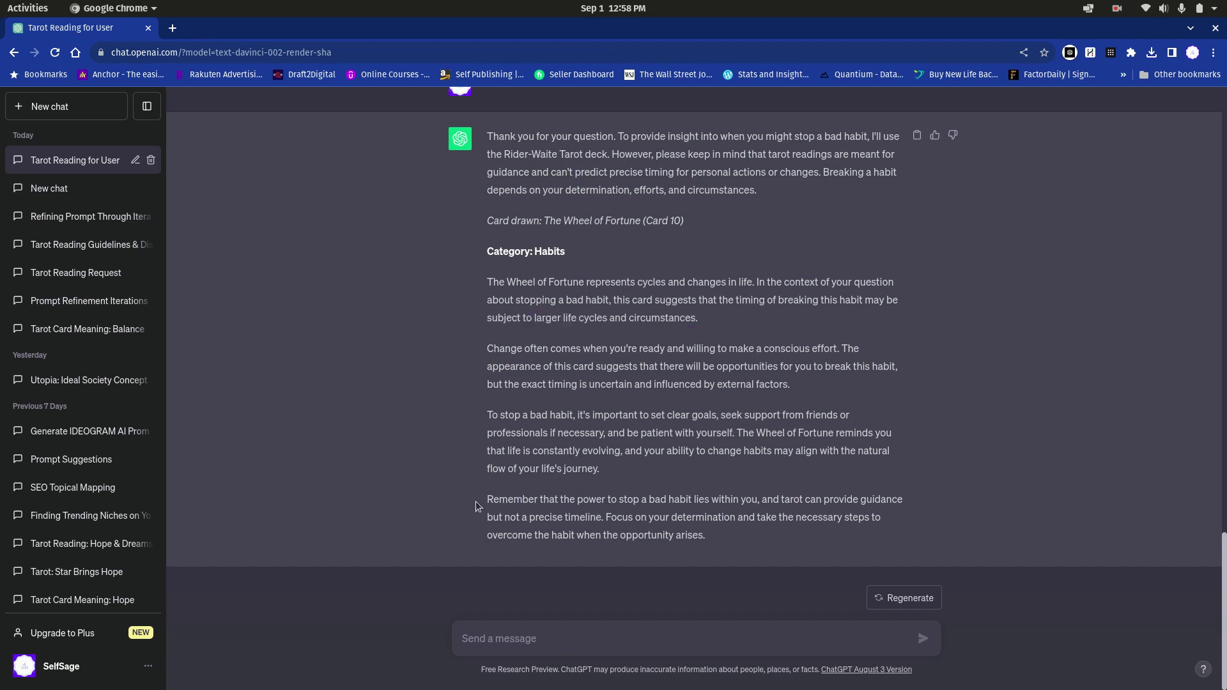
Step: Review the whole conversation from the opening tarot prompt through all four readings, checking the category assigned to each question
{"action": "scroll", "coordinate": [624, 484], "scroll_direction": "up", "scroll_amount": 20}
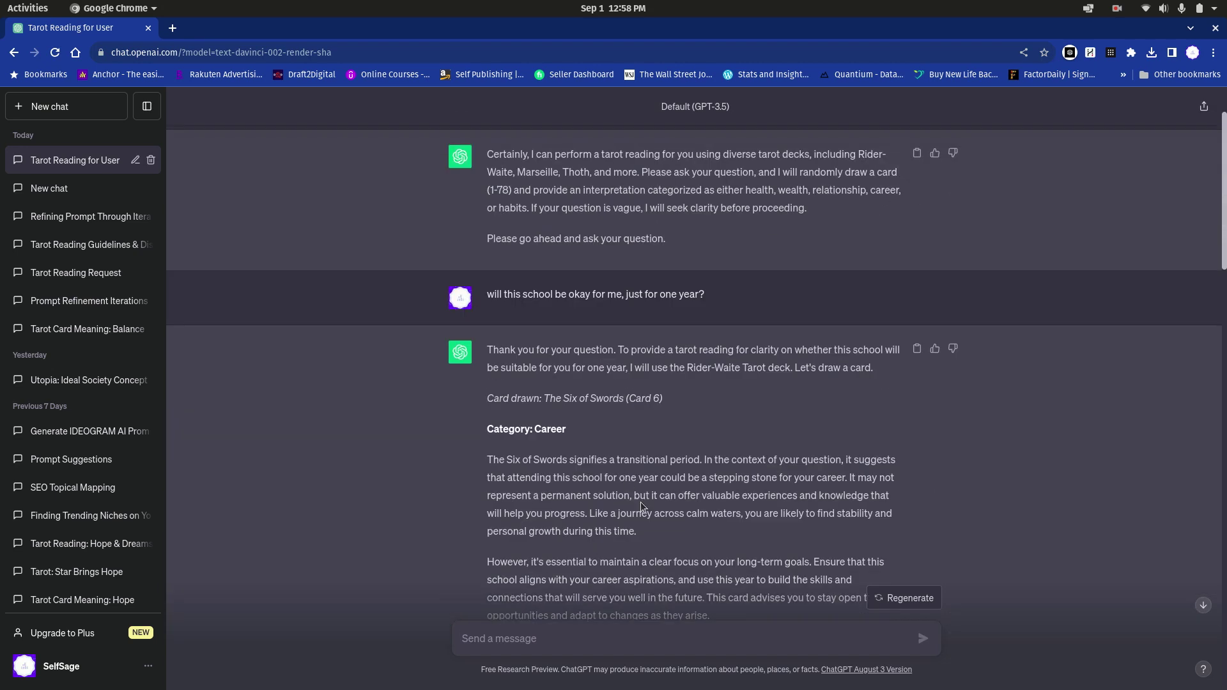
{"action": "scroll", "coordinate": [625, 475], "scroll_direction": "up", "scroll_amount": 2}
{"action": "left_click_drag", "start_coordinate": [765, 195], "coordinate": [487, 177]}
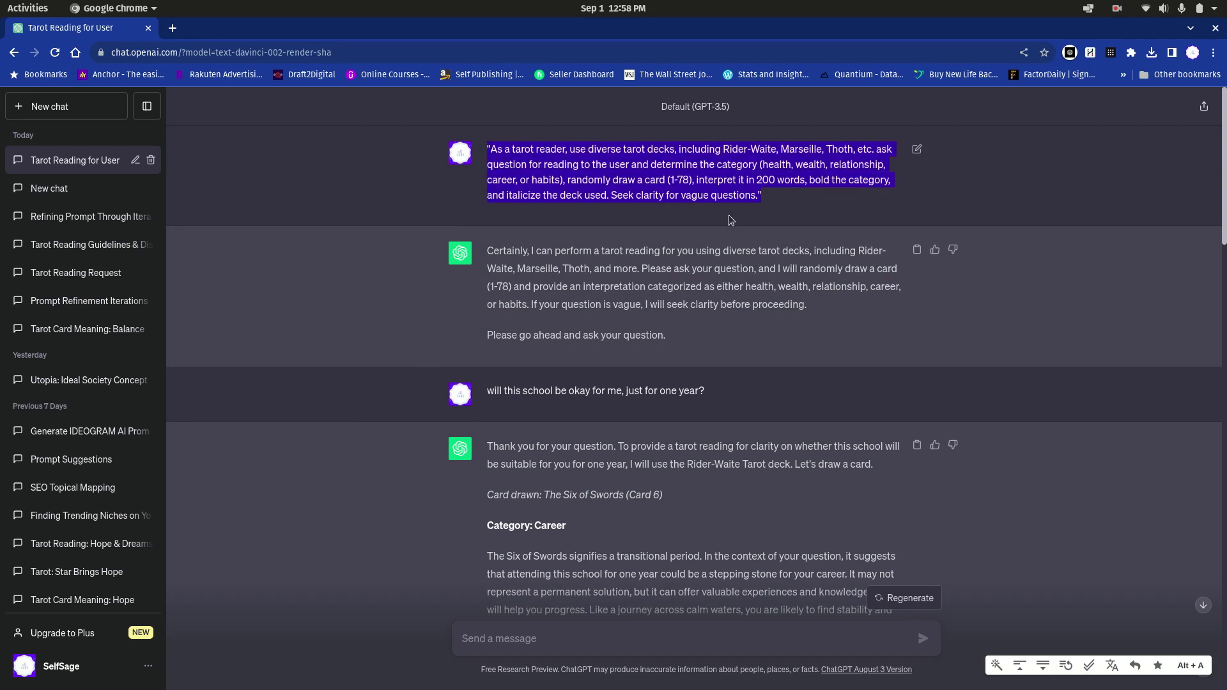
{"action": "scroll", "coordinate": [731, 220], "scroll_direction": "down", "scroll_amount": 6}
{"action": "left_click_drag", "start_coordinate": [559, 145], "coordinate": [486, 145]}
{"action": "left_click", "coordinate": [570, 144]}
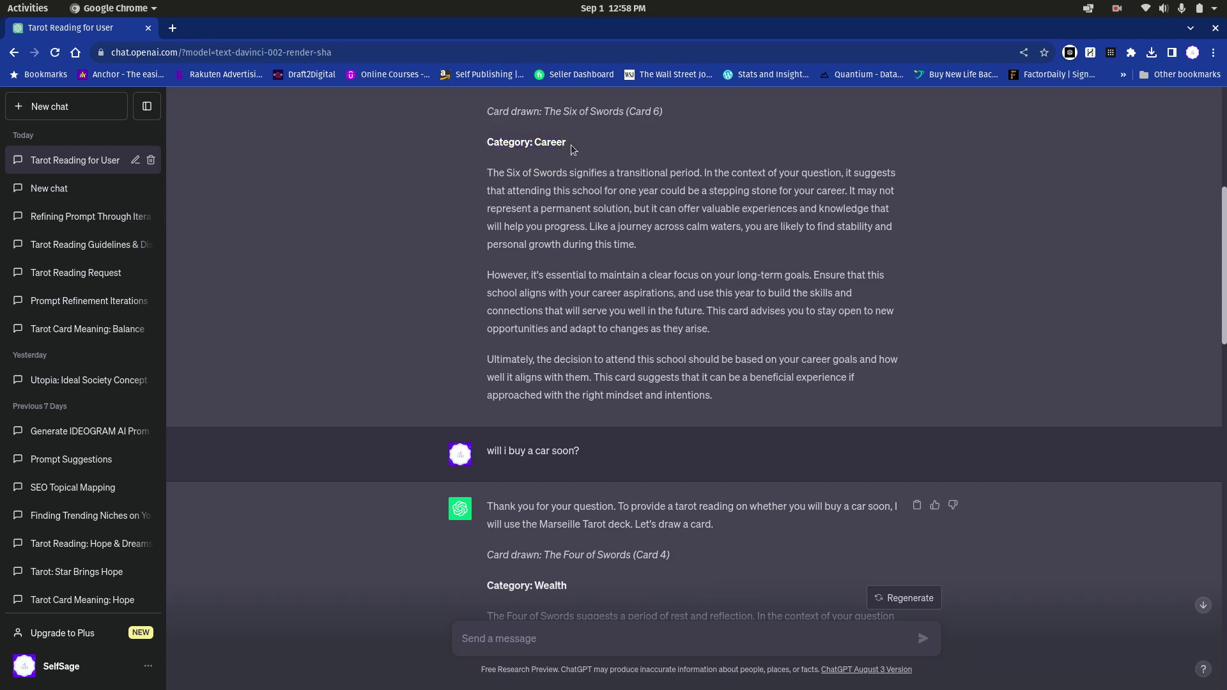
{"action": "scroll", "coordinate": [557, 472], "scroll_direction": "down", "scroll_amount": 6}
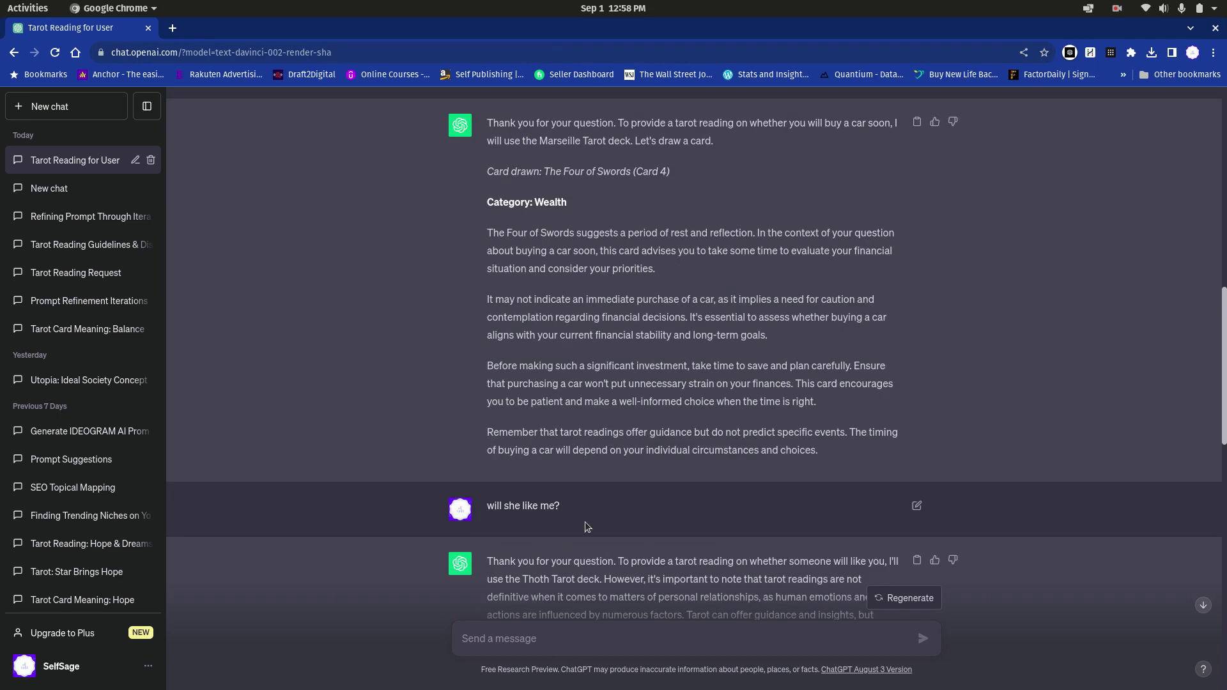
{"action": "scroll", "coordinate": [585, 539], "scroll_direction": "down", "scroll_amount": 5}
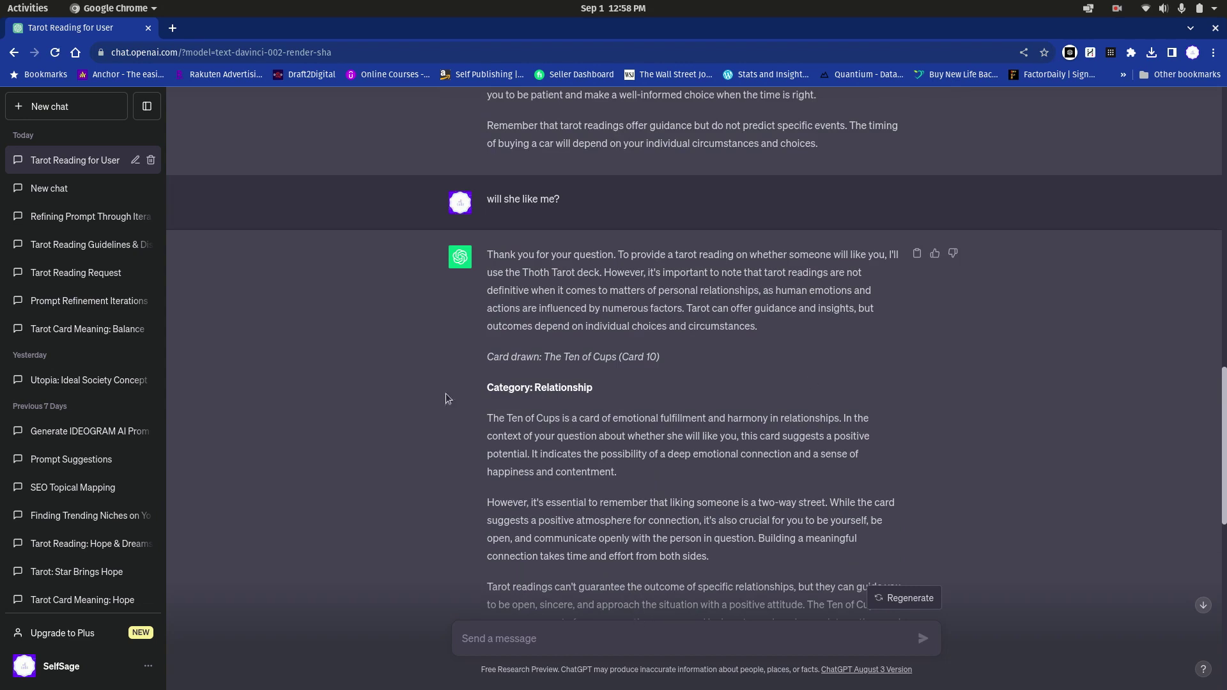
{"action": "scroll", "coordinate": [685, 488], "scroll_direction": "down", "scroll_amount": 7}
{"action": "scroll", "coordinate": [712, 508], "scroll_direction": "down", "scroll_amount": 4}
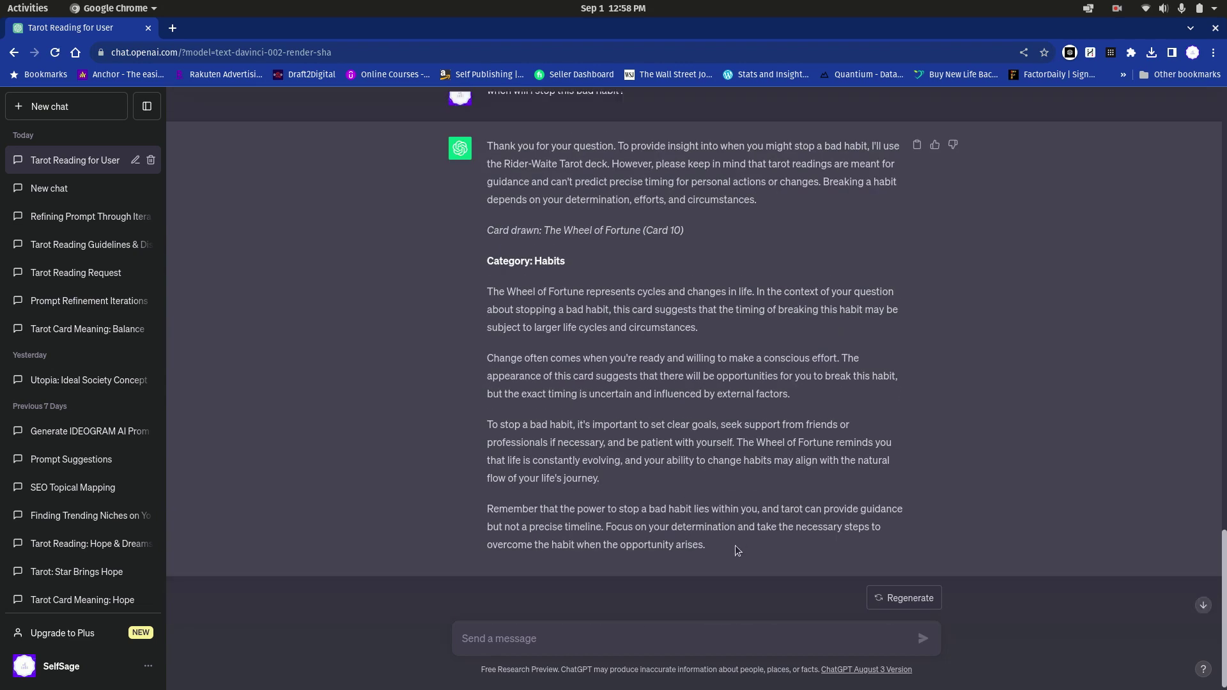
{"action": "scroll", "coordinate": [594, 519], "scroll_direction": "up", "scroll_amount": 12}
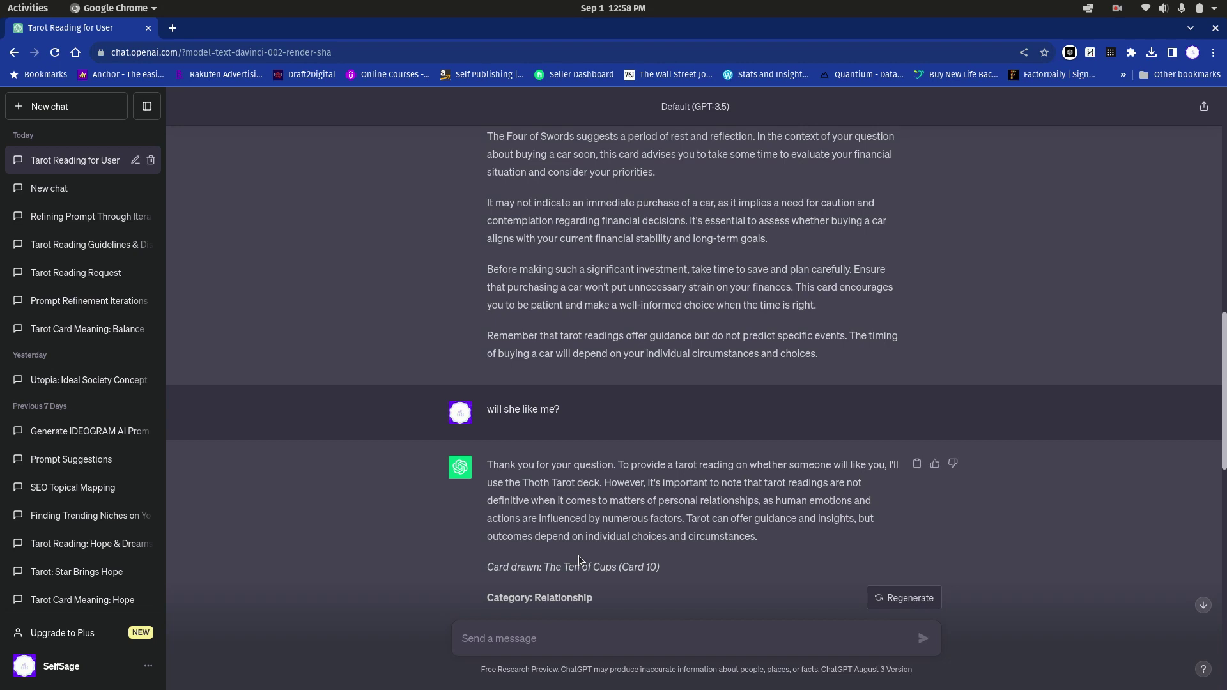
{"action": "scroll", "coordinate": [580, 556], "scroll_direction": "up", "scroll_amount": 15}
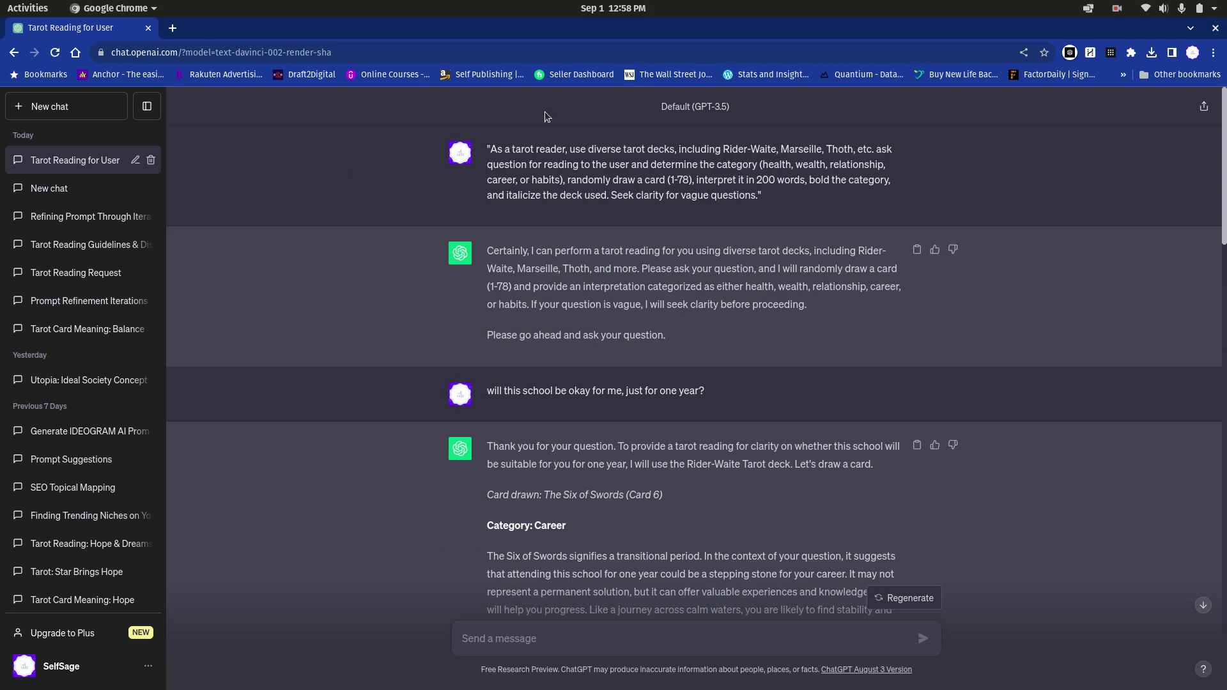
Step: Highlight the full opening tarot reader prompt and compare its instructions with the relationship and bad habit readings
{"action": "left_click_drag", "start_coordinate": [799, 198], "coordinate": [872, 202]}
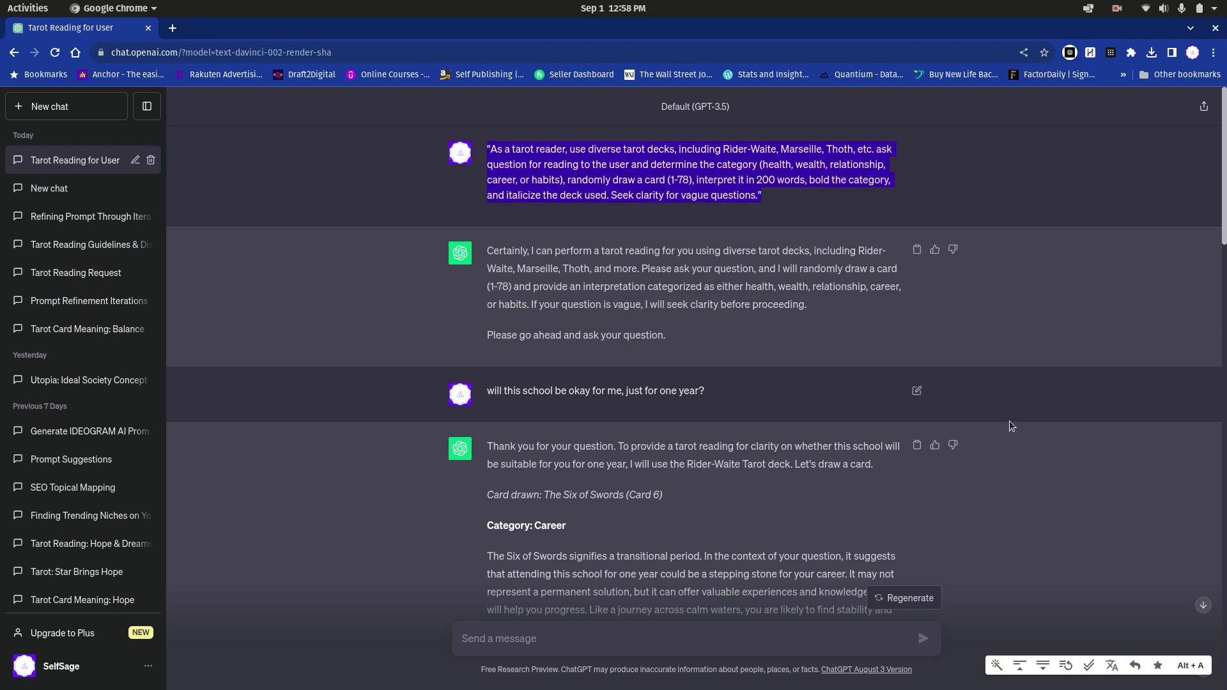
{"action": "scroll", "coordinate": [983, 411], "scroll_direction": "down", "scroll_amount": 20}
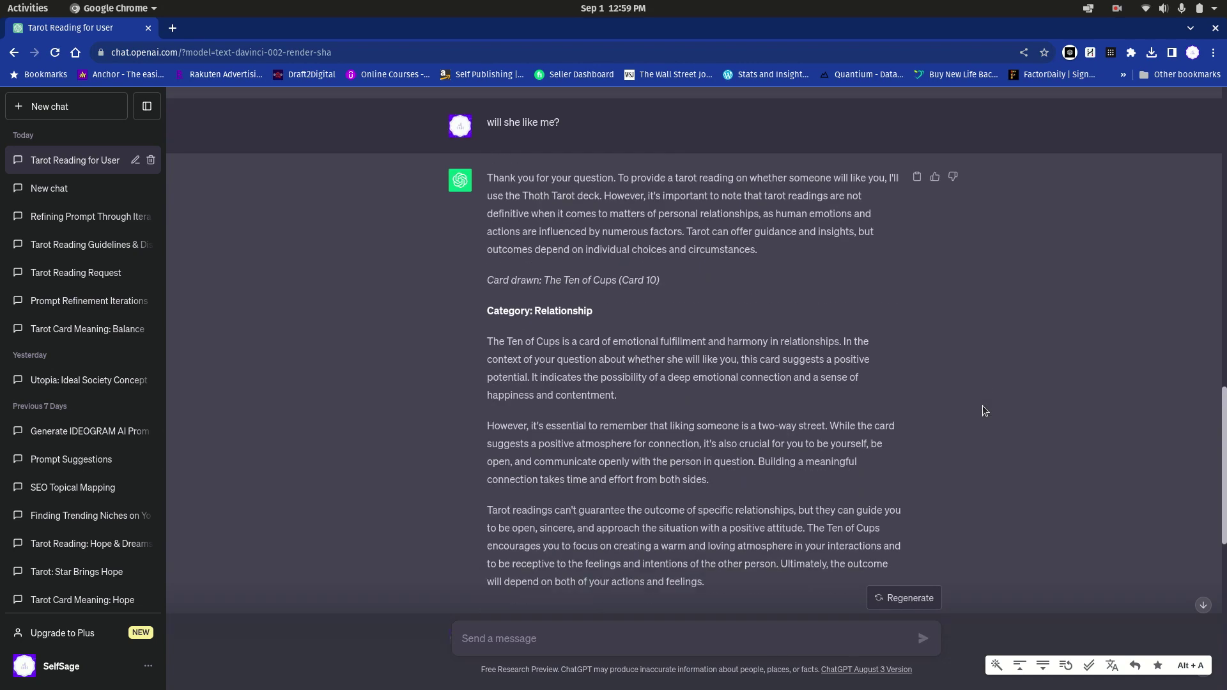
{"action": "scroll", "coordinate": [983, 410], "scroll_direction": "down", "scroll_amount": 3}
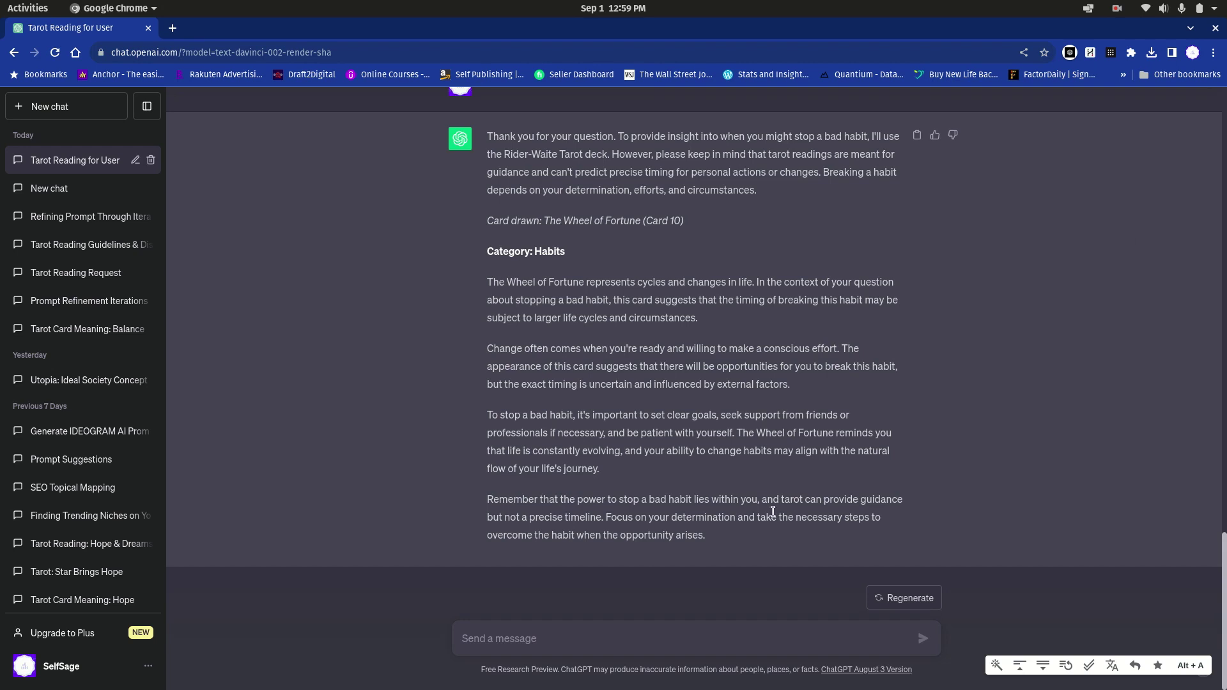
{"action": "scroll", "coordinate": [886, 505], "scroll_direction": "up", "scroll_amount": 10}
{"action": "scroll", "coordinate": [894, 509], "scroll_direction": "up", "scroll_amount": 10}
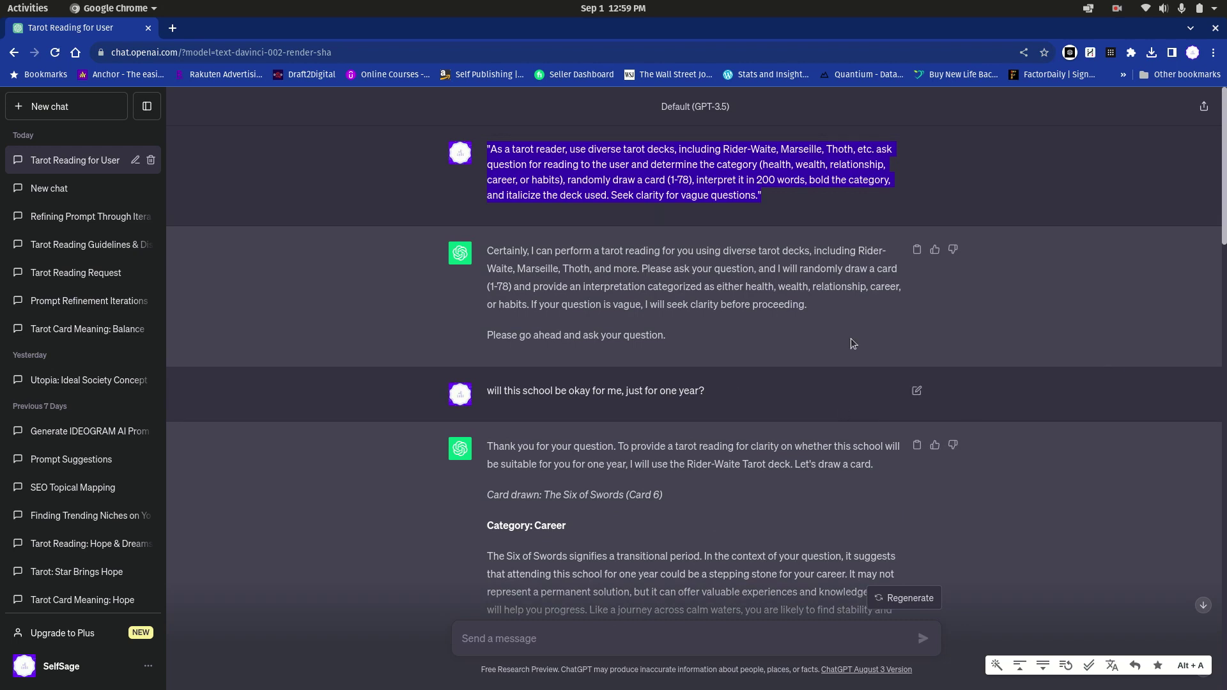
Step: Highlight the deck name Rider-Waite in the opening prompt and check the deck and drawn card in the bad habit reading
{"action": "left_click", "coordinate": [784, 149]}
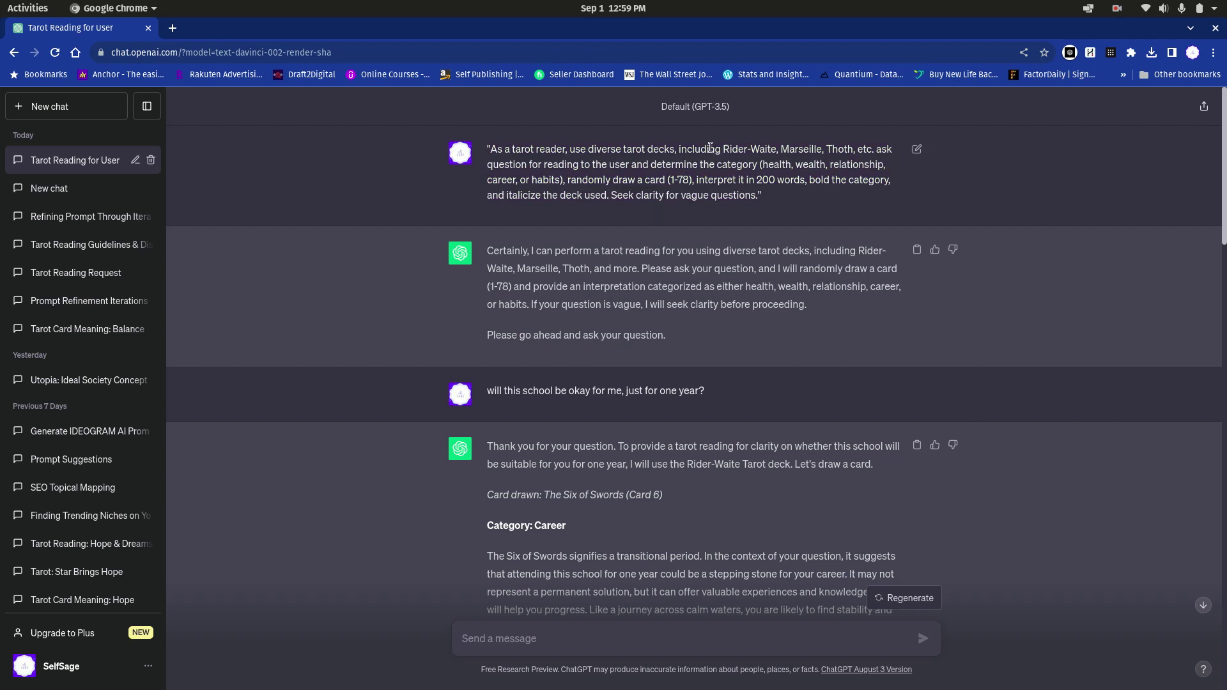
{"action": "left_click_drag", "start_coordinate": [722, 147], "coordinate": [777, 150]}
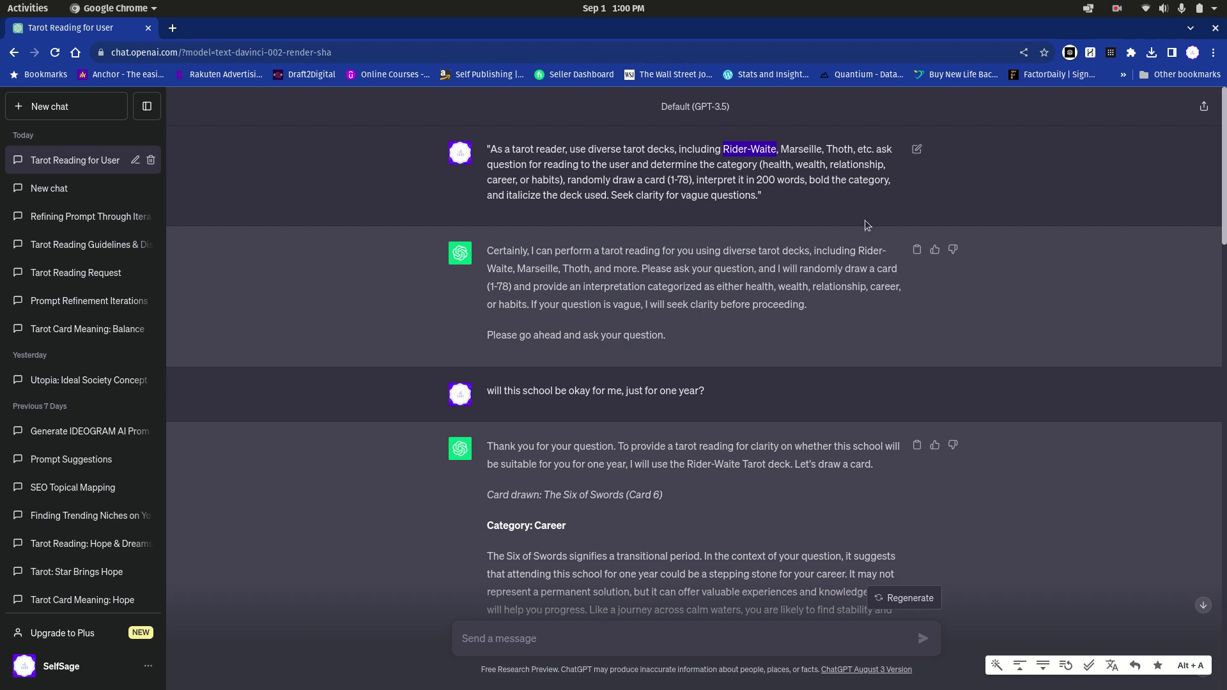
{"action": "scroll", "coordinate": [845, 446], "scroll_direction": "down", "scroll_amount": 15}
{"action": "scroll", "coordinate": [845, 451], "scroll_direction": "down", "scroll_amount": 5}
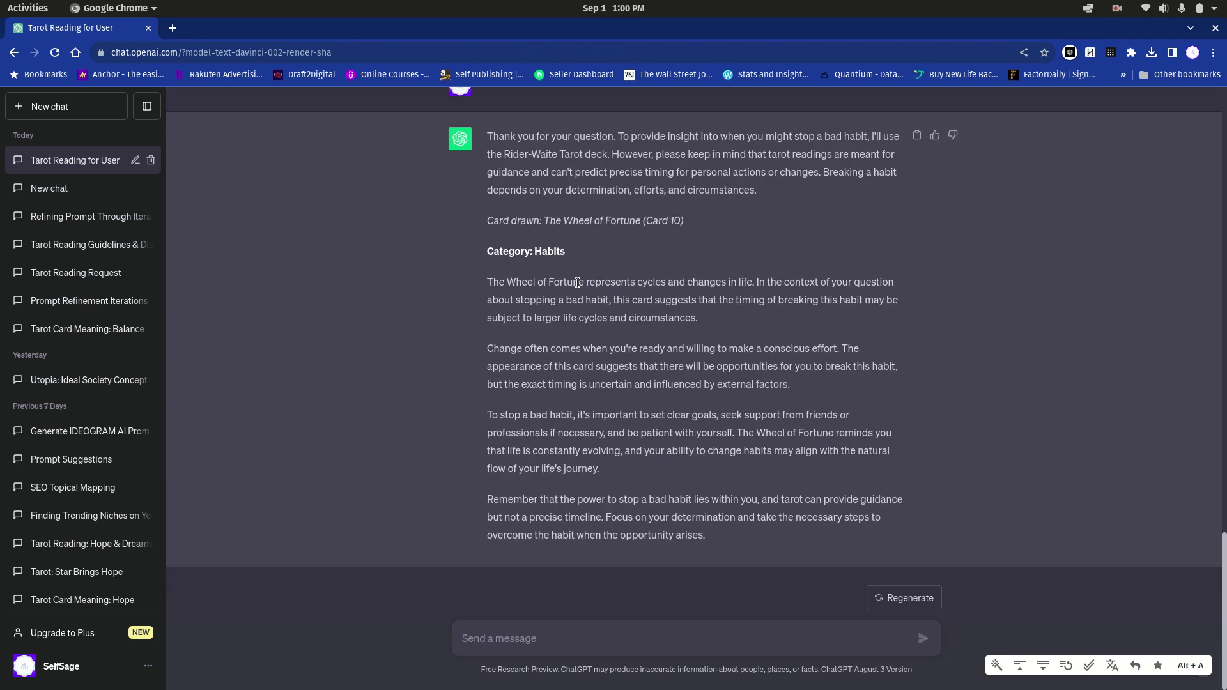
{"action": "mouse_move", "coordinate": [486, 136]}
{"action": "left_mouse_down"}
{"action": "mouse_move", "coordinate": [928, 147]}
{"action": "mouse_move", "coordinate": [684, 240]}
{"action": "mouse_move", "coordinate": [676, 217]}
{"action": "left_mouse_up"}
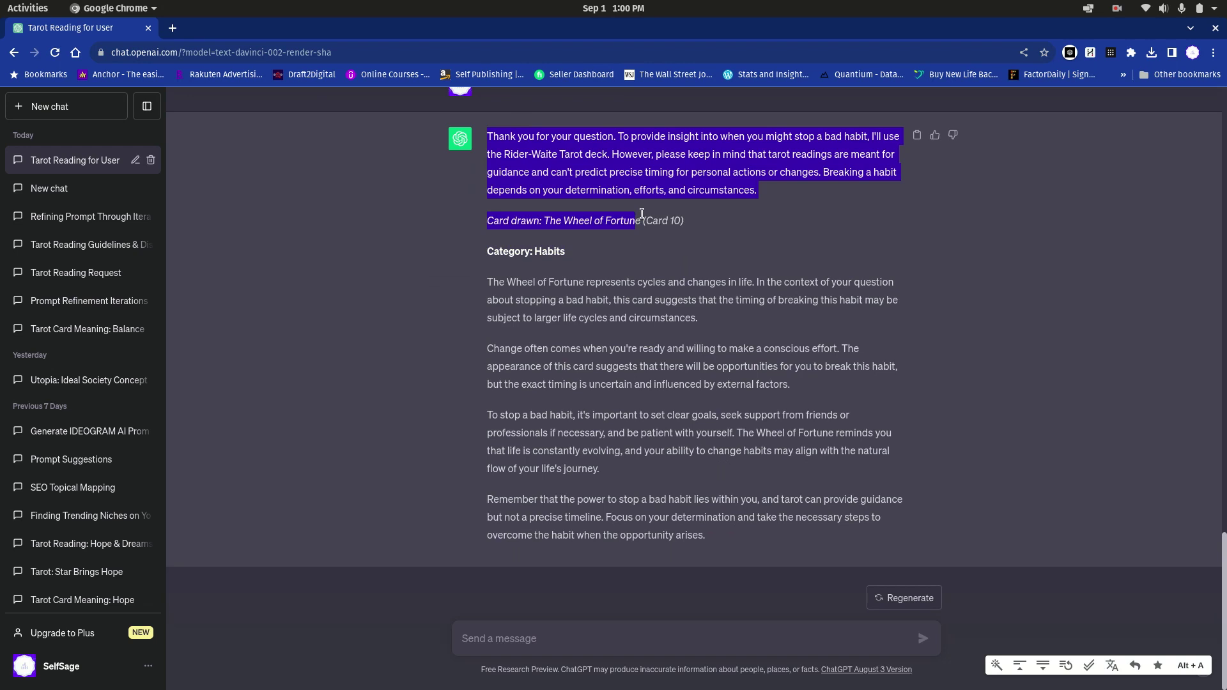
{"action": "left_click", "coordinate": [734, 221]}
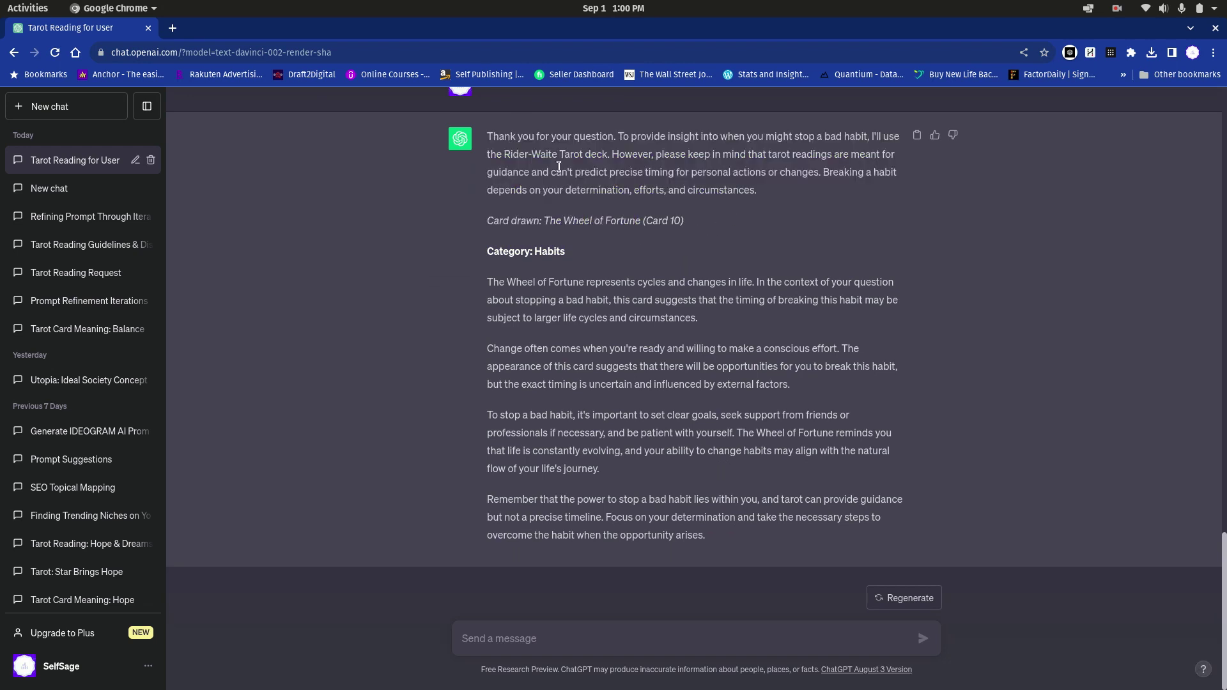
Step: Check the deck and drawn card in the car and school readings, going back to the opening prompt
{"action": "scroll", "coordinate": [677, 397], "scroll_direction": "up", "scroll_amount": 10}
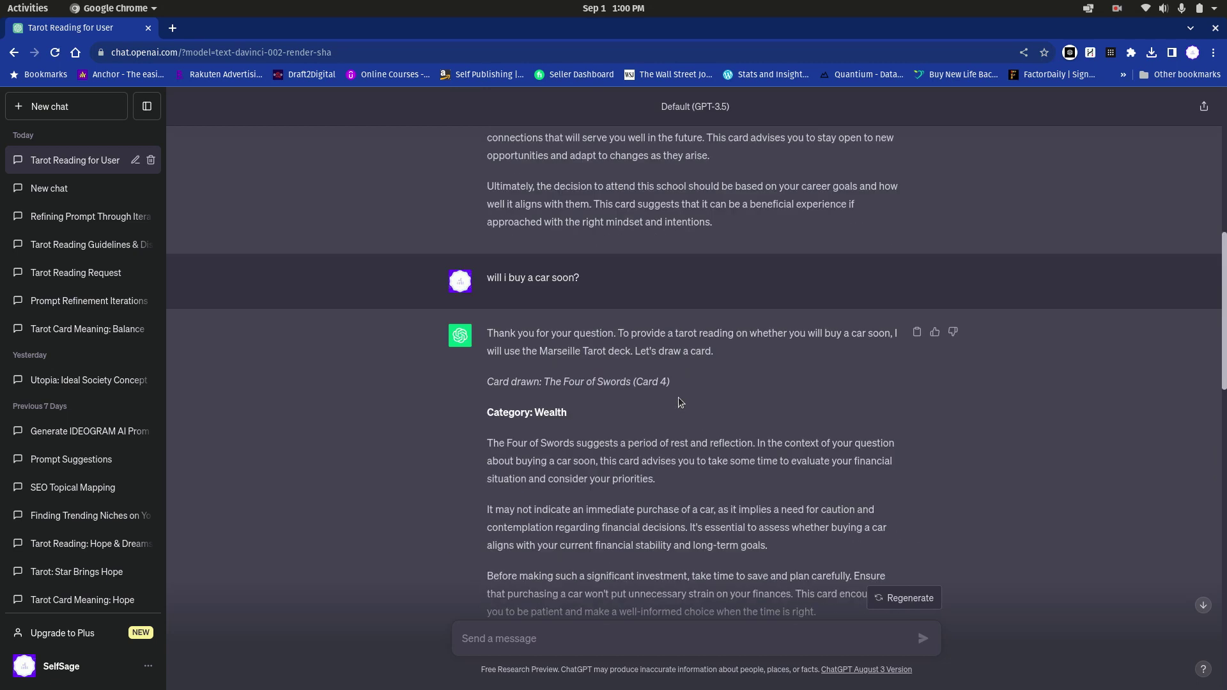
{"action": "scroll", "coordinate": [680, 401], "scroll_direction": "up", "scroll_amount": 7}
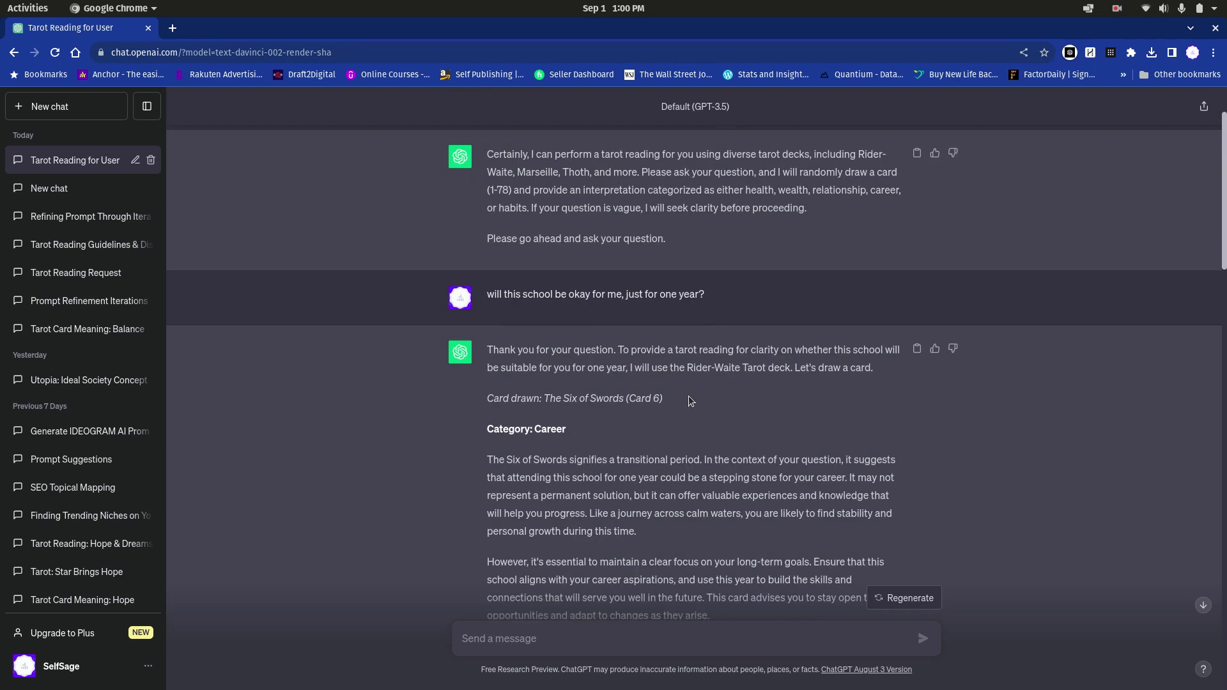
{"action": "scroll", "coordinate": [852, 405], "scroll_direction": "up", "scroll_amount": 2}
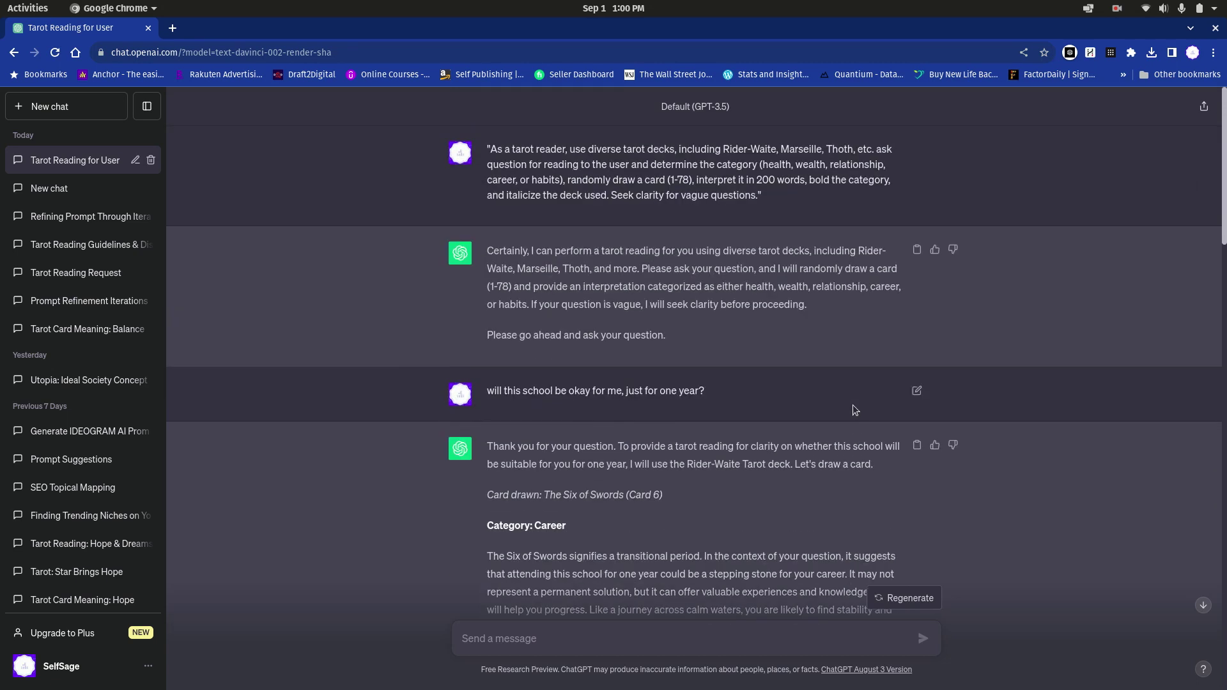